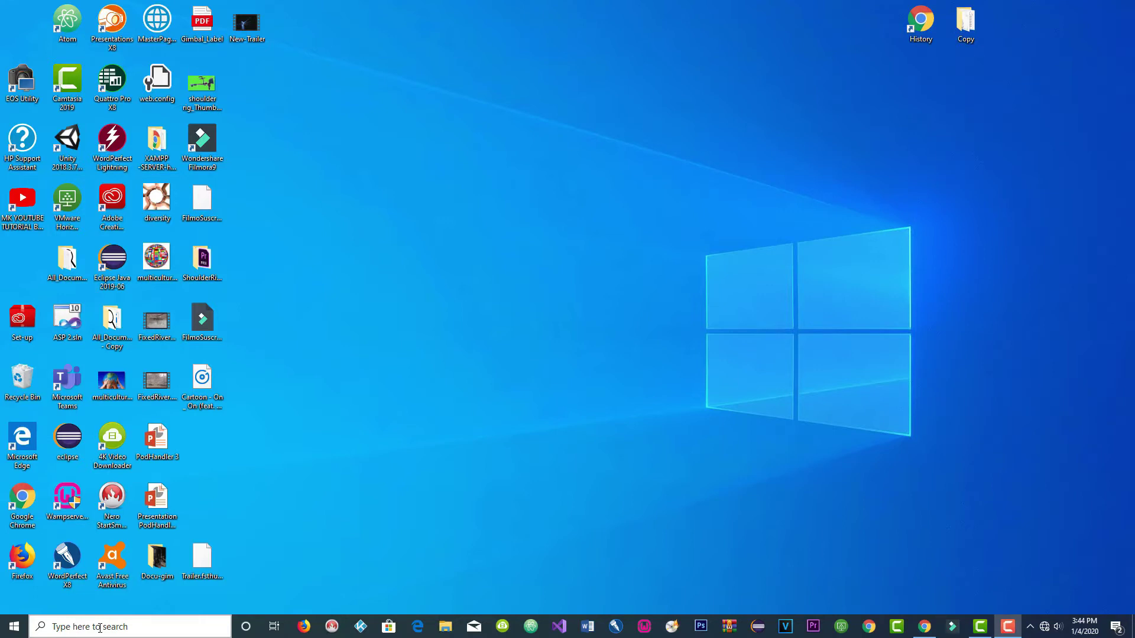
Step: Search Windows for 'control' and open Control Panel
{"action": "left_click", "coordinate": [99, 628]}
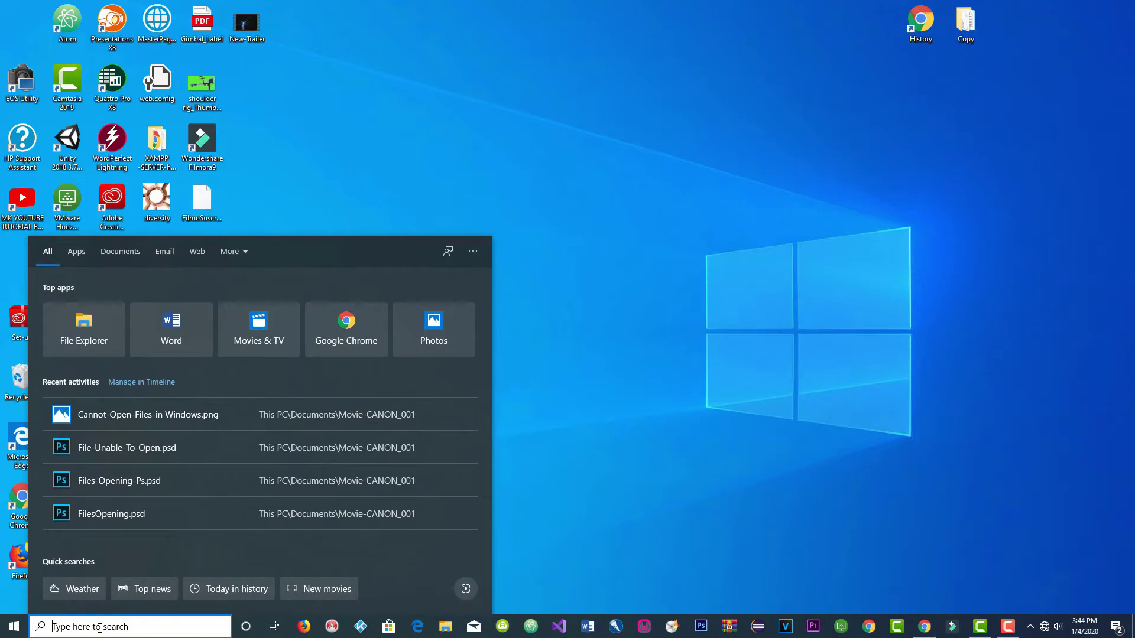
{"action": "type", "text": "control"}
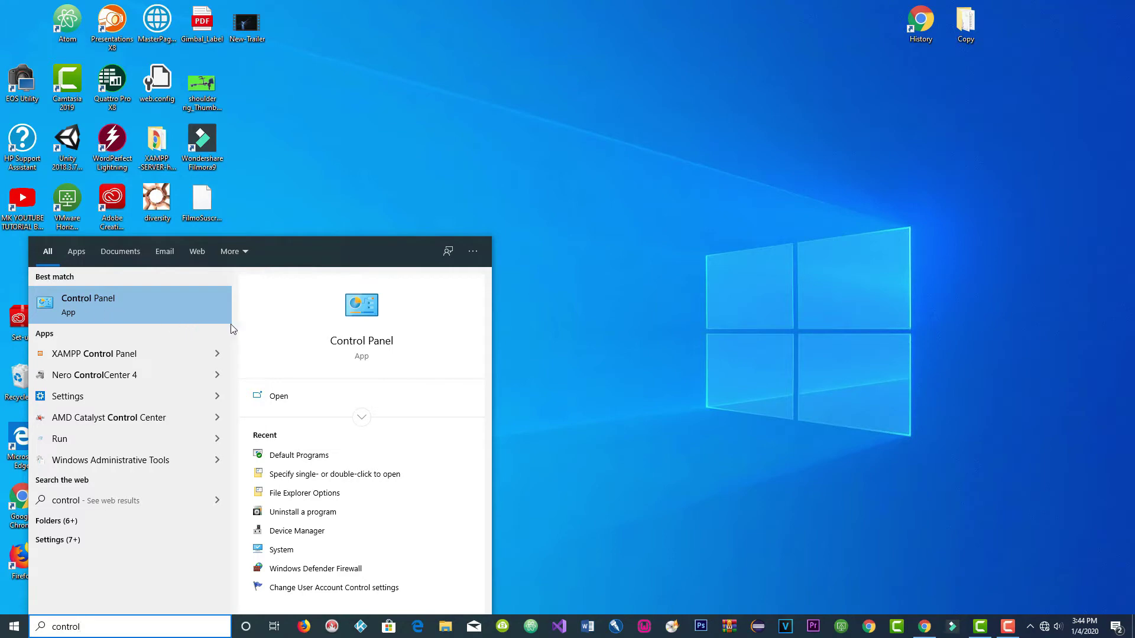
{"action": "left_click", "coordinate": [95, 308]}
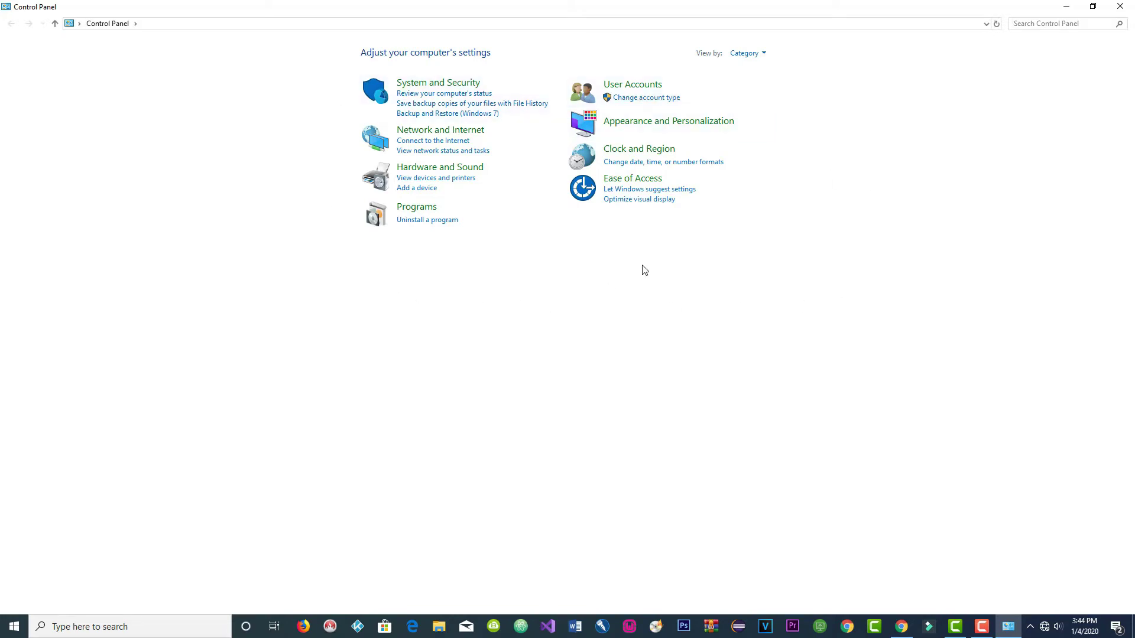
Step: Go to Programs > Default Programs and follow the file-type association link
{"action": "left_click", "coordinate": [419, 209]}
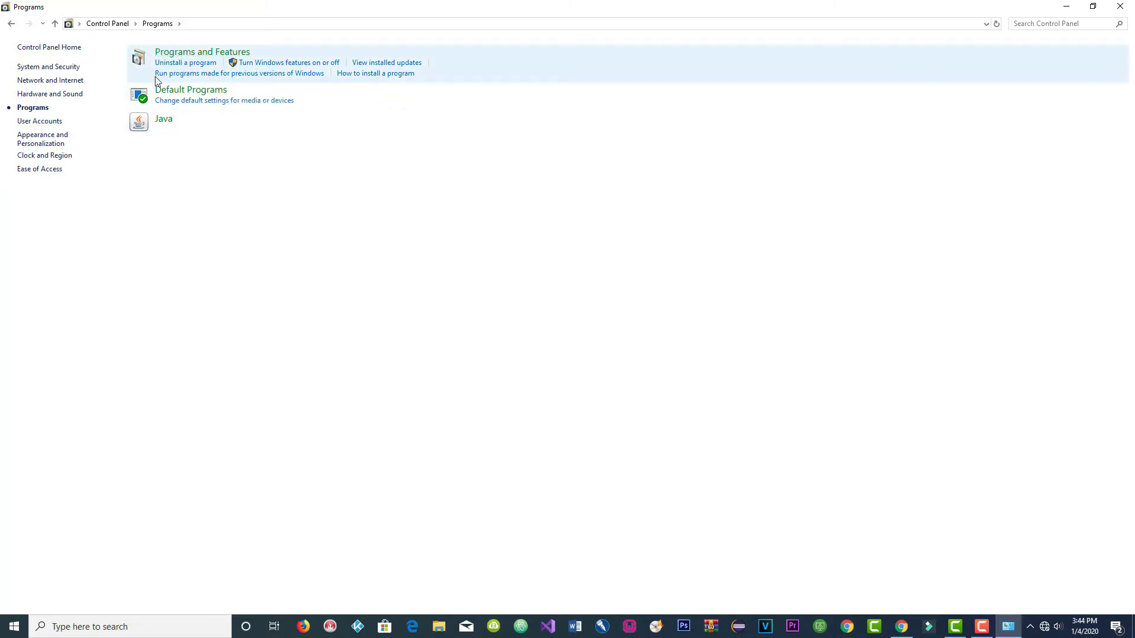
{"action": "left_click", "coordinate": [189, 94]}
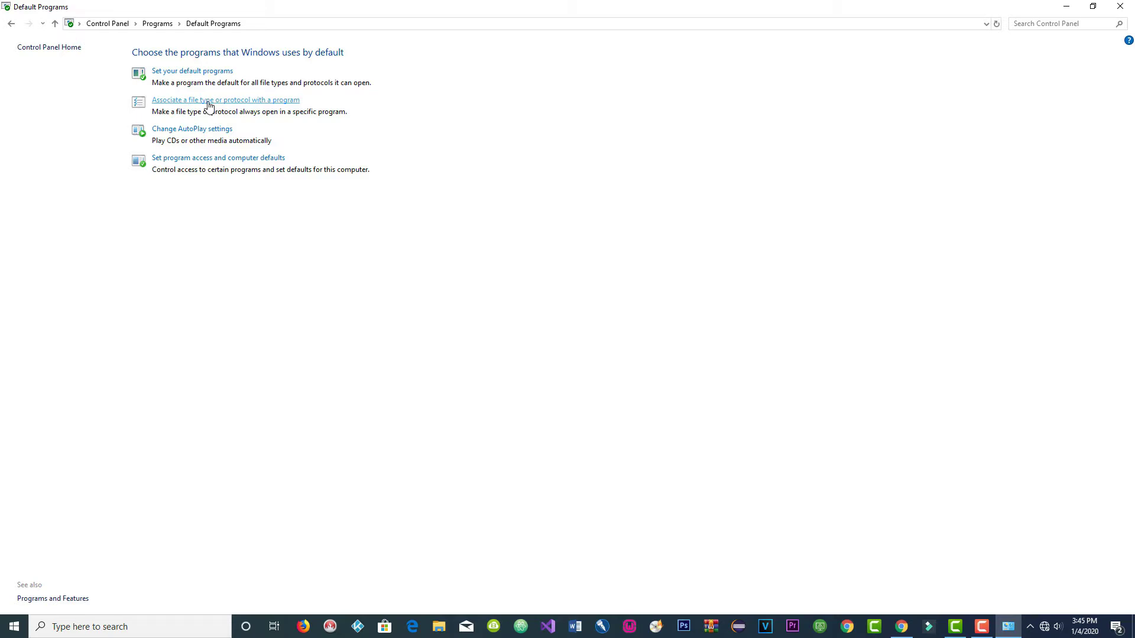
{"action": "left_click", "coordinate": [235, 102]}
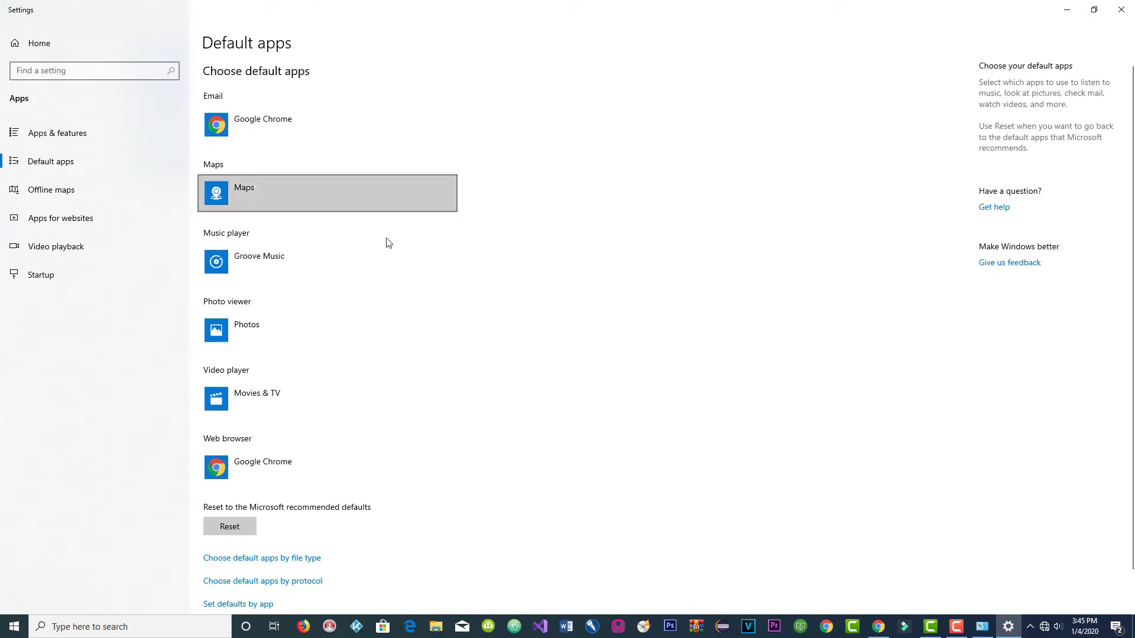
Step: Scroll down the Default apps page and choose 'Choose default apps by file type'
{"action": "scroll", "coordinate": [370, 349], "scroll_direction": "down", "scroll_amount": 1}
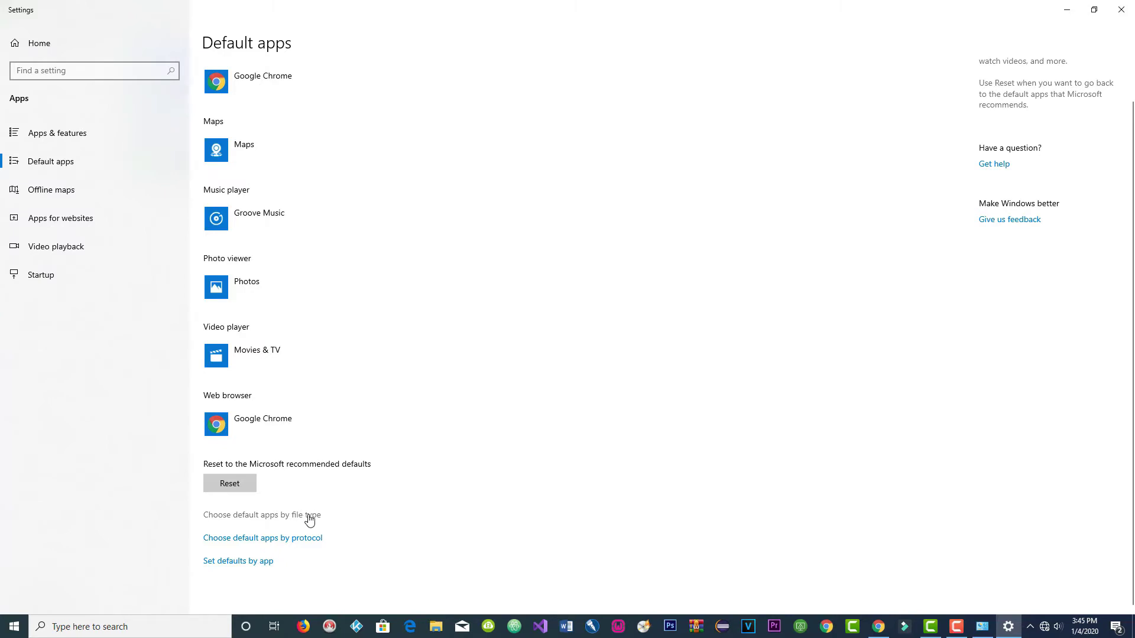
{"action": "left_click", "coordinate": [229, 516]}
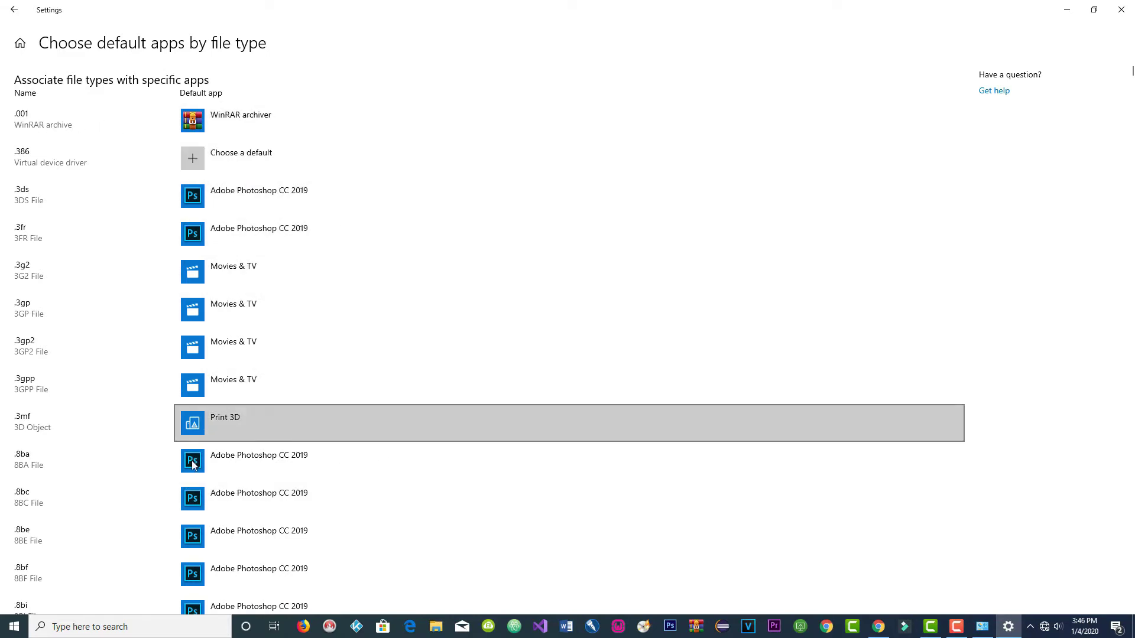
Step: Scroll the file-type list until .jpe, .jpeg and .jpg, all set to Photos, are visible
{"action": "scroll", "coordinate": [112, 451], "scroll_direction": "down", "scroll_amount": 10}
{"action": "scroll", "coordinate": [104, 451], "scroll_direction": "up", "scroll_amount": 10}
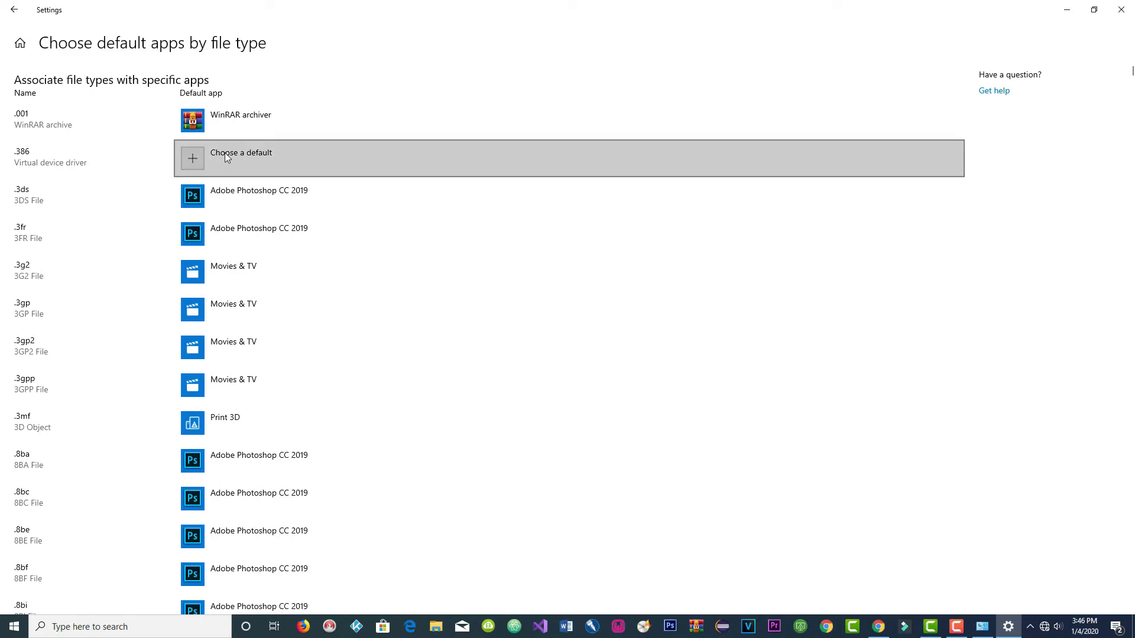
{"action": "scroll", "coordinate": [304, 380], "scroll_direction": "down", "scroll_amount": 15}
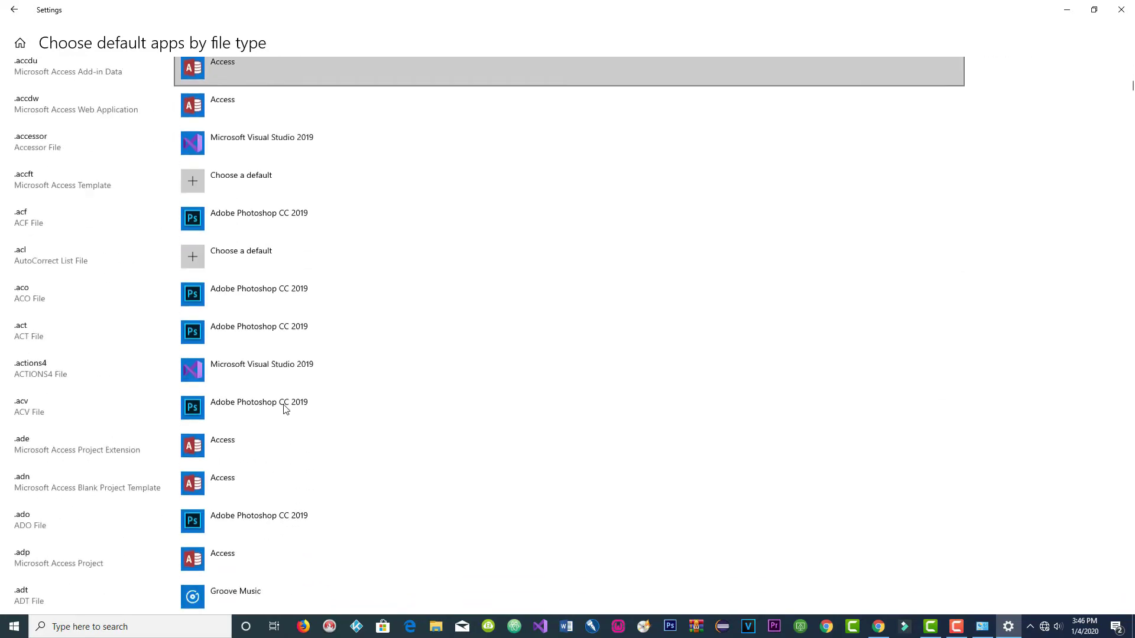
{"action": "scroll", "coordinate": [109, 428], "scroll_direction": "down", "scroll_amount": 20}
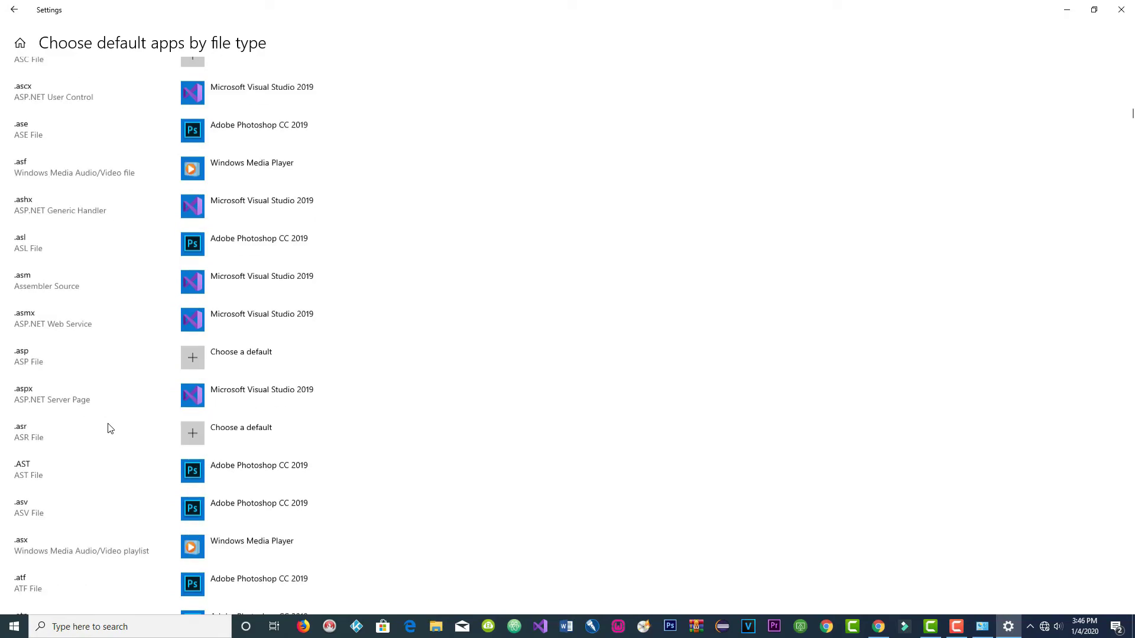
{"action": "scroll", "coordinate": [109, 428], "scroll_direction": "down", "scroll_amount": 20}
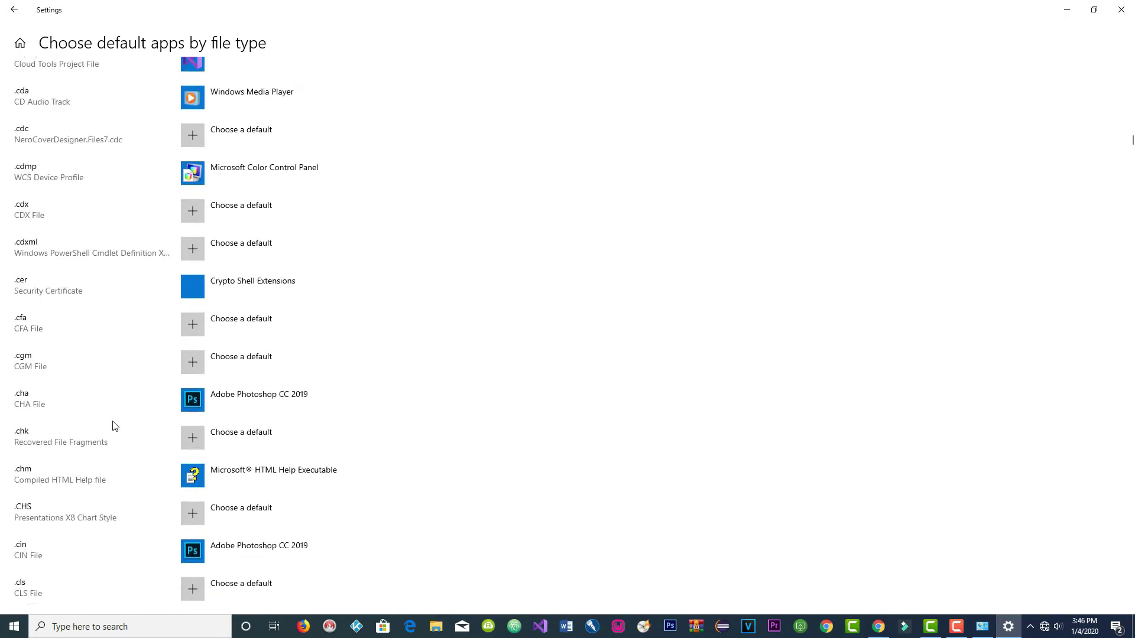
{"action": "scroll", "coordinate": [115, 426], "scroll_direction": "down", "scroll_amount": 20}
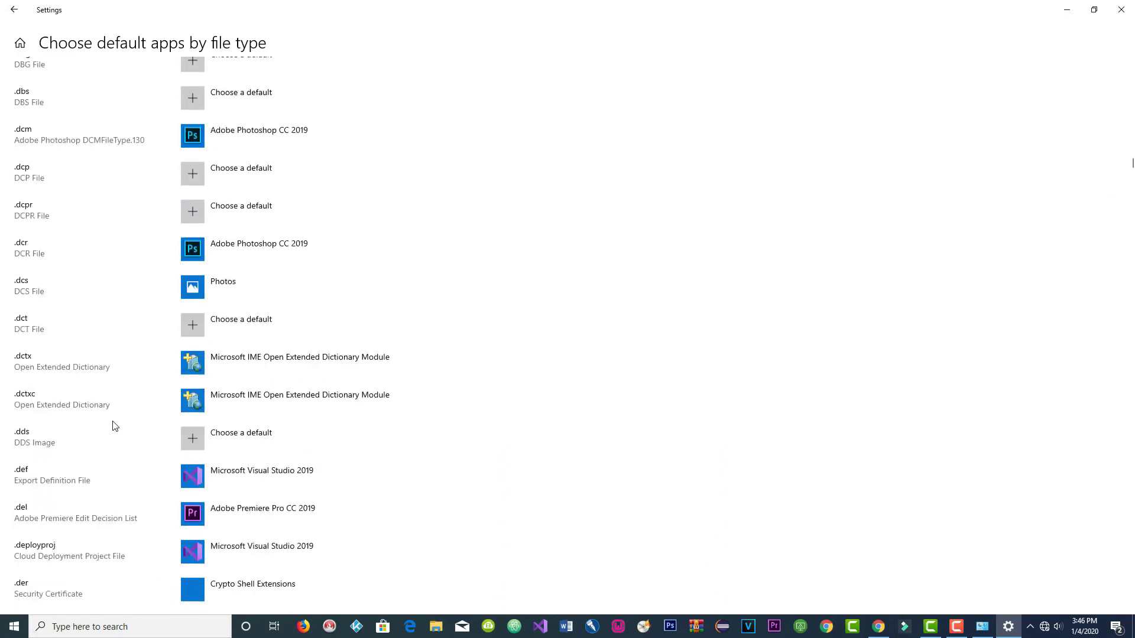
{"action": "scroll", "coordinate": [115, 426], "scroll_direction": "down", "scroll_amount": 20}
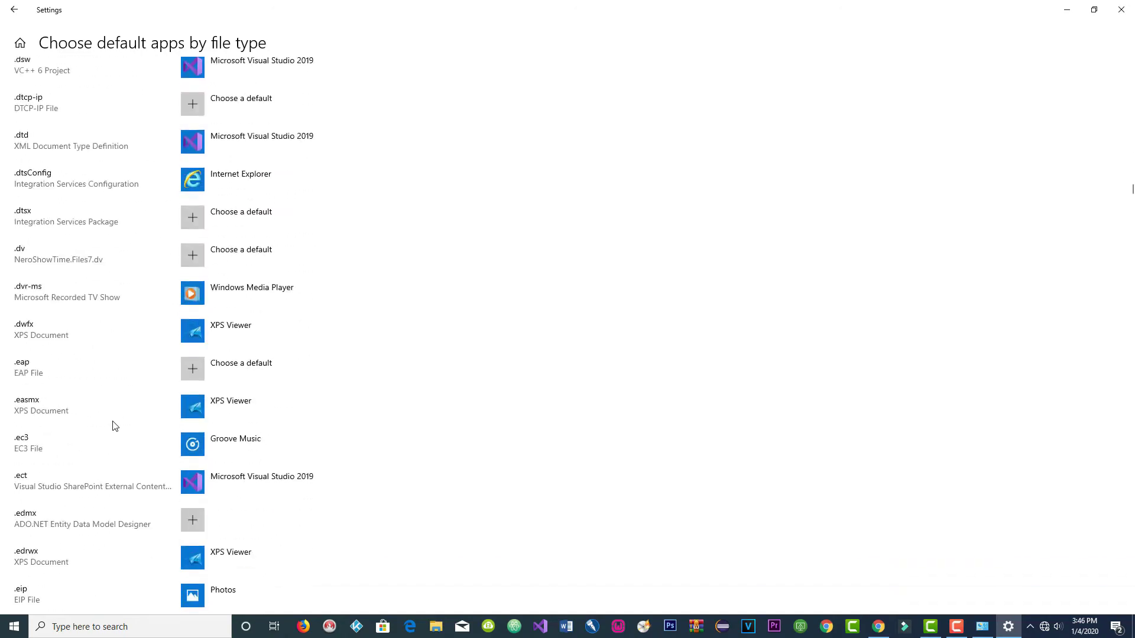
{"action": "scroll", "coordinate": [115, 426], "scroll_direction": "down", "scroll_amount": 20}
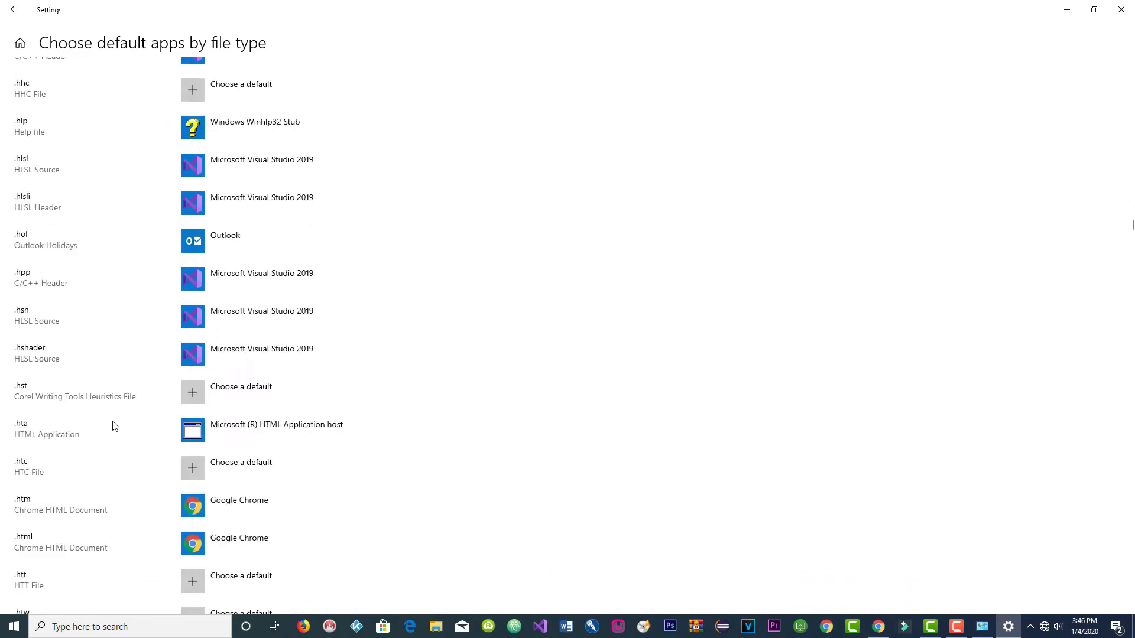
{"action": "scroll", "coordinate": [115, 426], "scroll_direction": "down", "scroll_amount": 20}
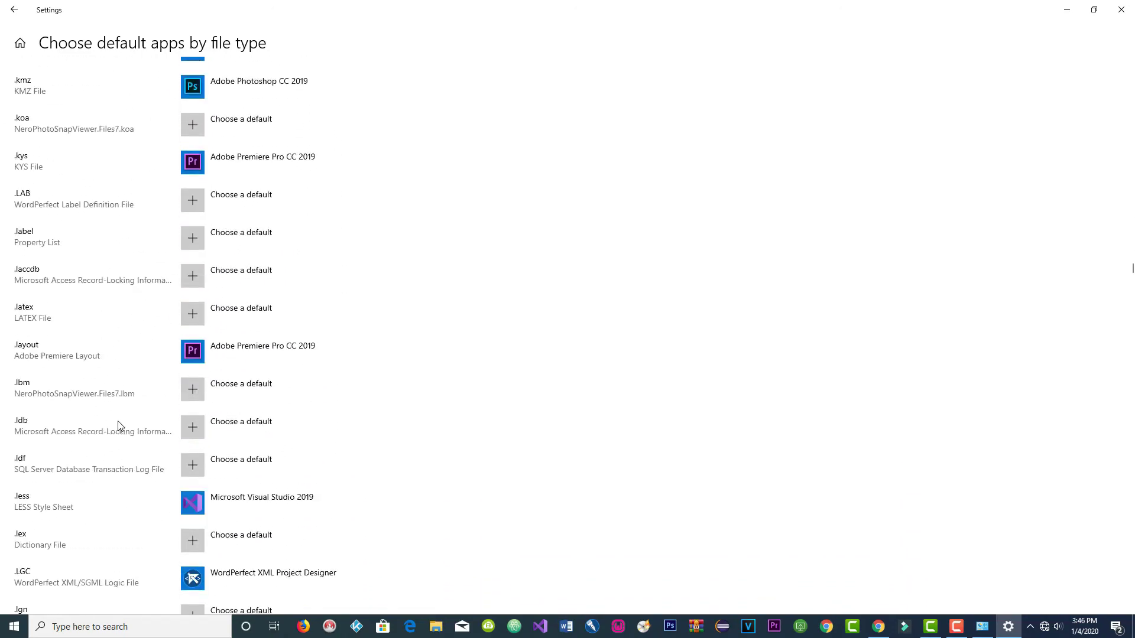
{"action": "scroll", "coordinate": [118, 421], "scroll_direction": "up", "scroll_amount": 5}
{"action": "scroll", "coordinate": [78, 348], "scroll_direction": "up", "scroll_amount": 4}
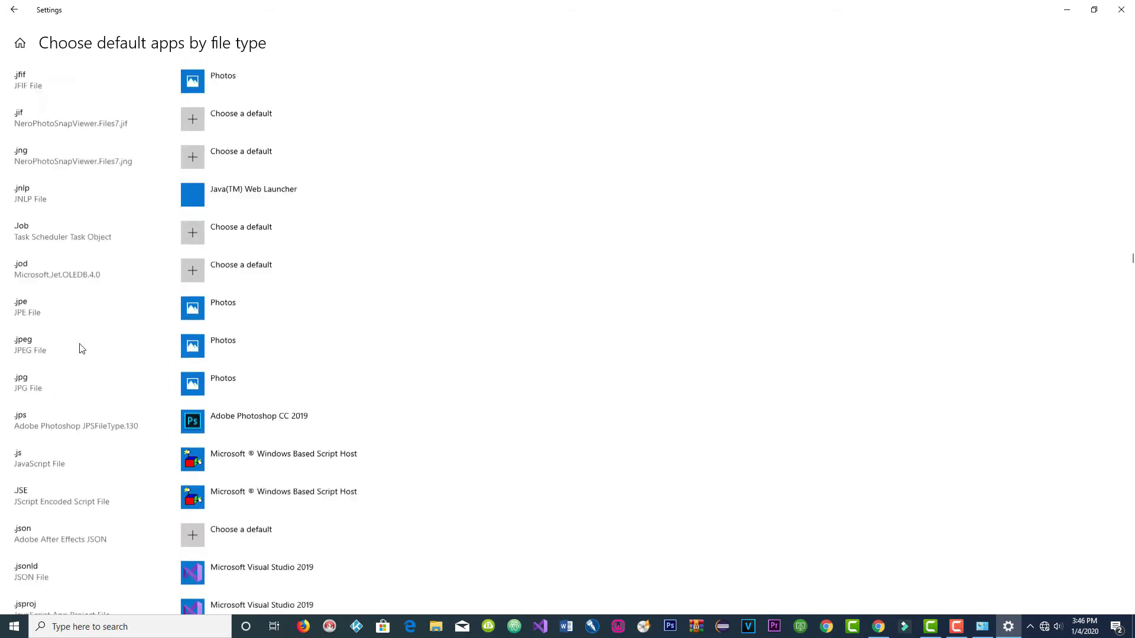
{"action": "scroll", "coordinate": [32, 386], "scroll_direction": "down", "scroll_amount": 3}
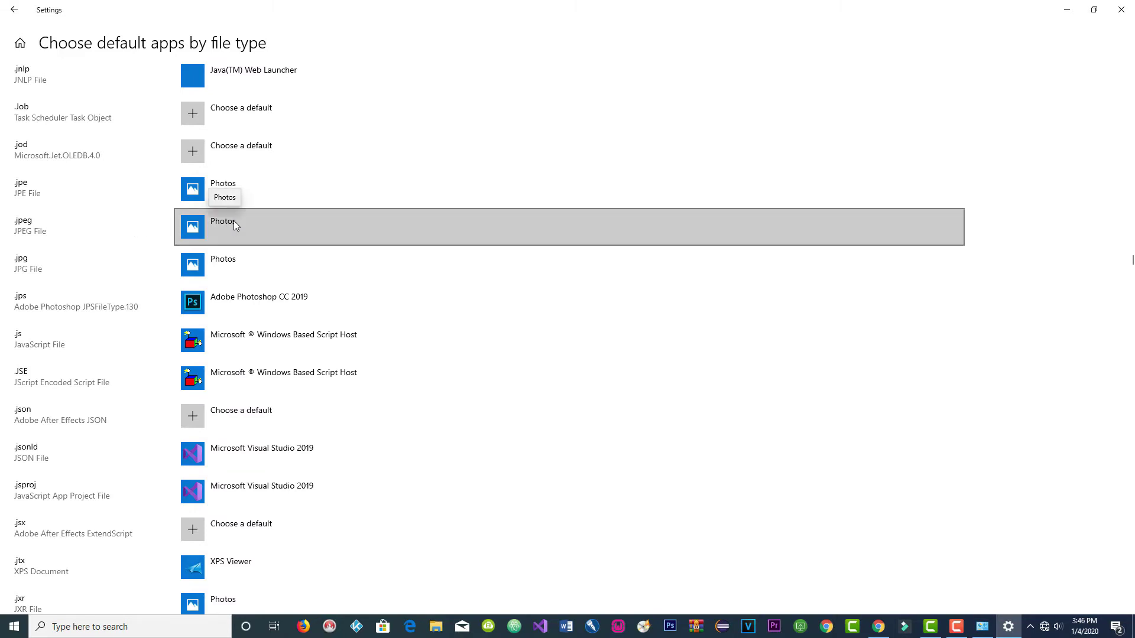
Step: Pick Photos as the default app for .jpeg, then for .jpg files
{"action": "left_click", "coordinate": [247, 230]}
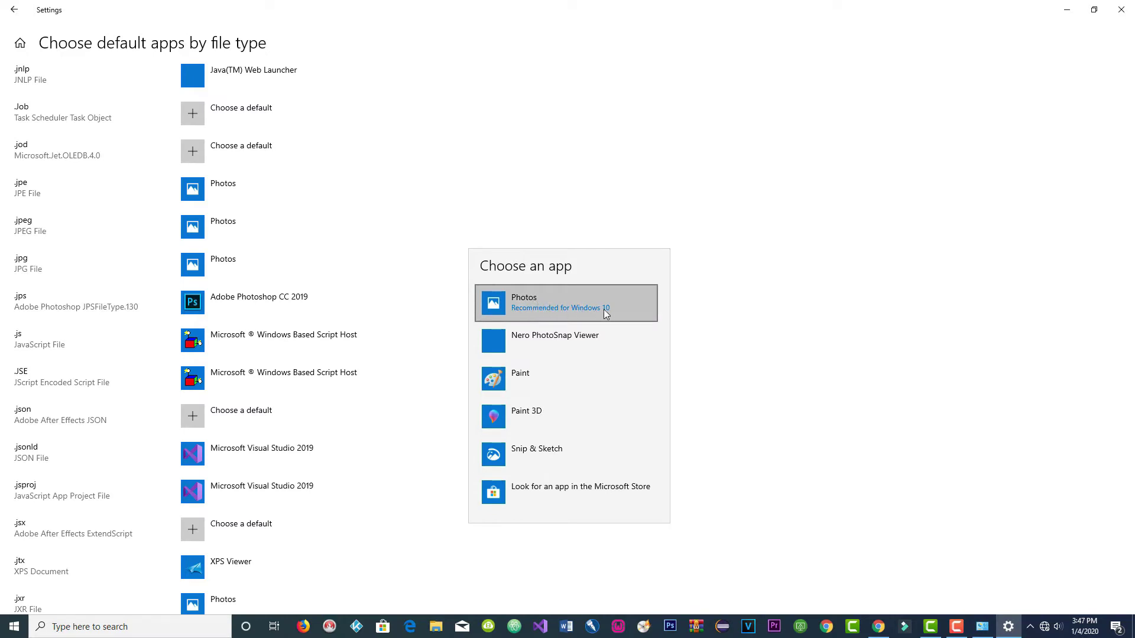
{"action": "left_click", "coordinate": [557, 307]}
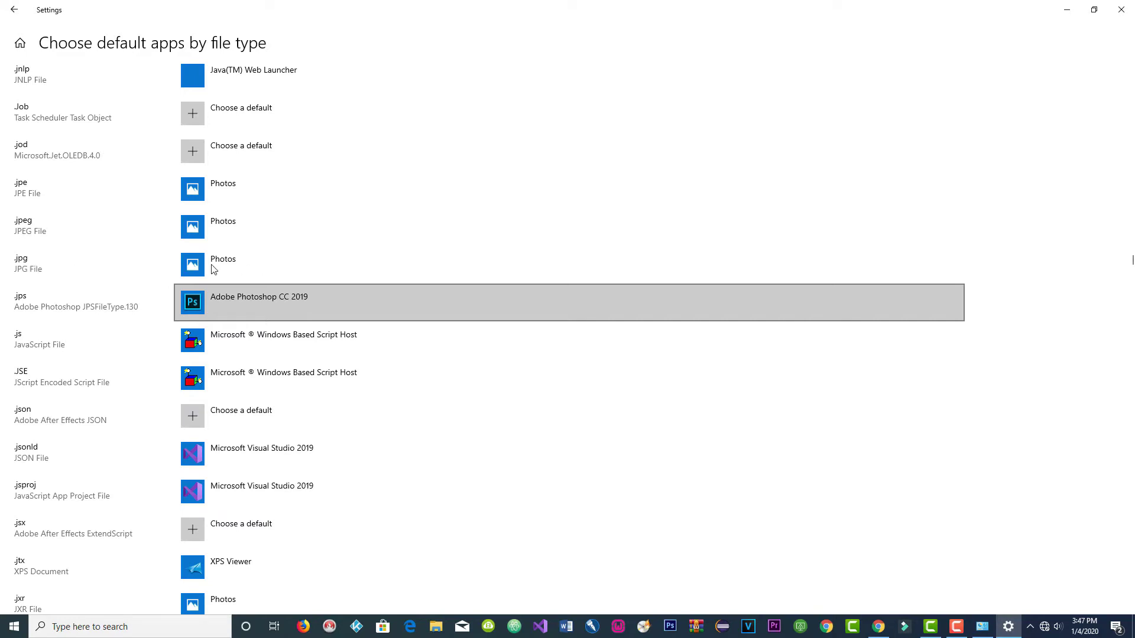
{"action": "left_click", "coordinate": [245, 261]}
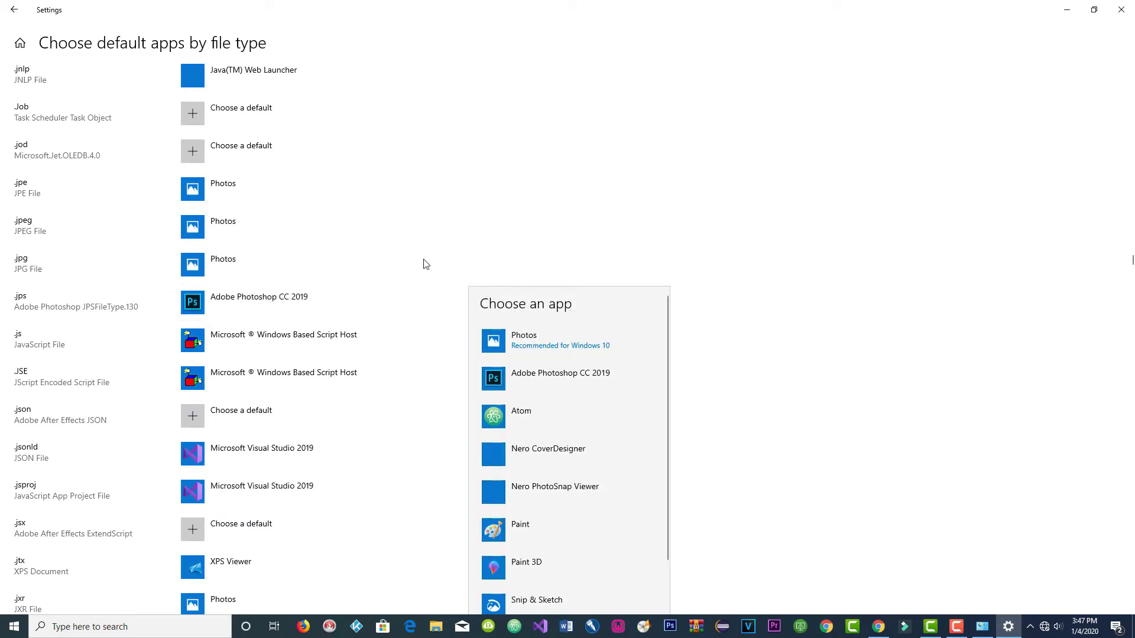
{"action": "left_click", "coordinate": [937, 229]}
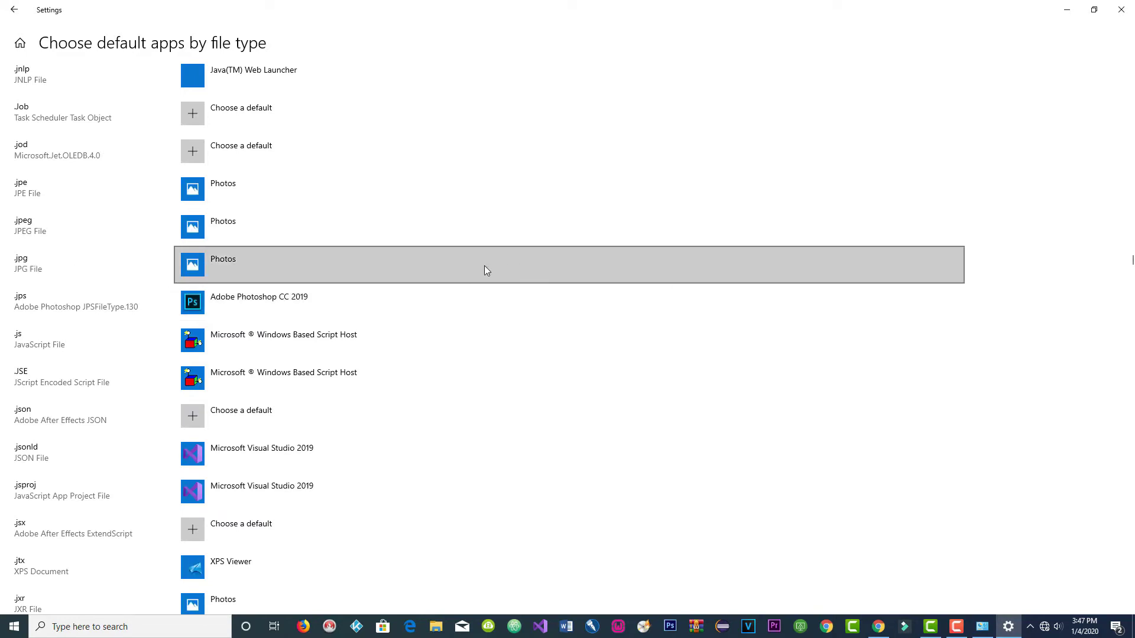
{"action": "left_click", "coordinate": [259, 261]}
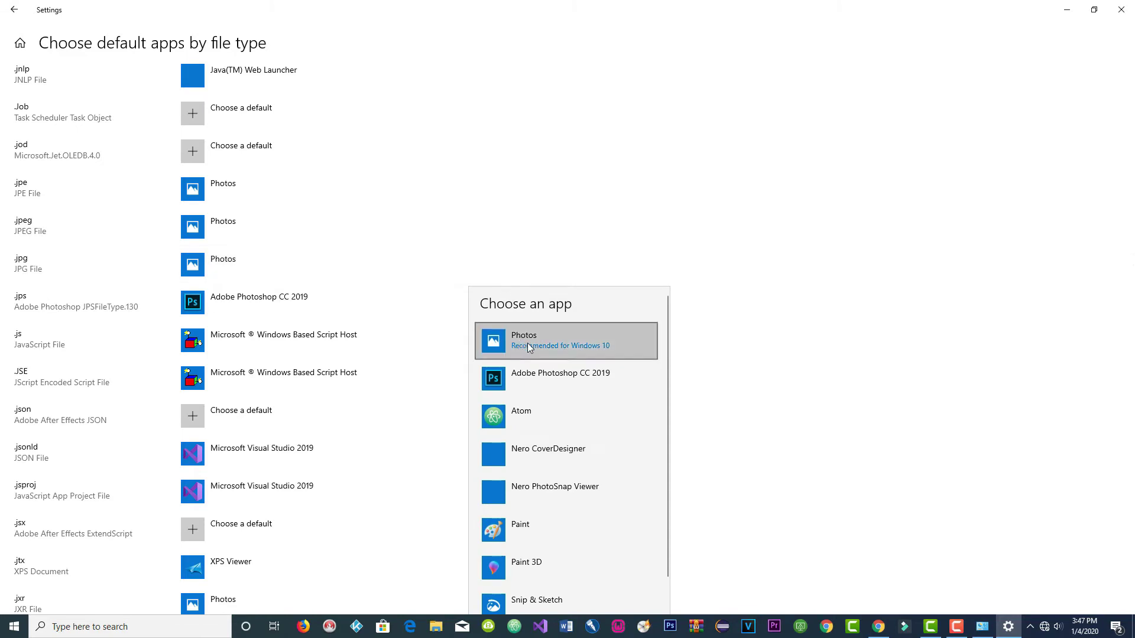
{"action": "left_click", "coordinate": [565, 347]}
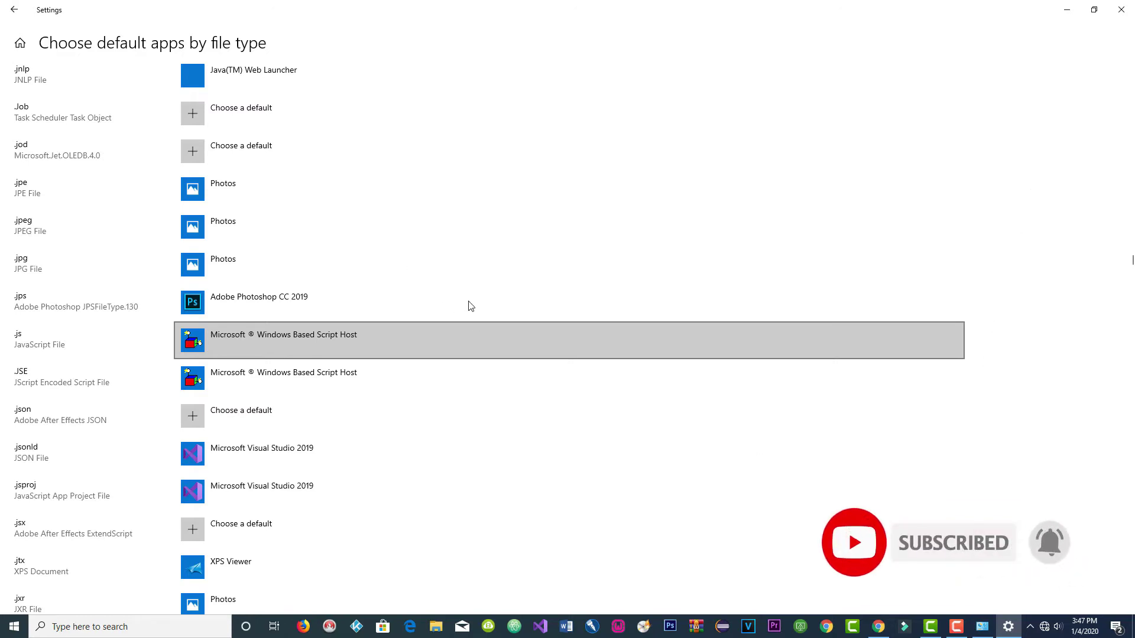
Step: Scroll down to the .mov row and open its Movies & TV app chooser
{"action": "scroll", "coordinate": [567, 340], "scroll_direction": "down", "scroll_amount": 5}
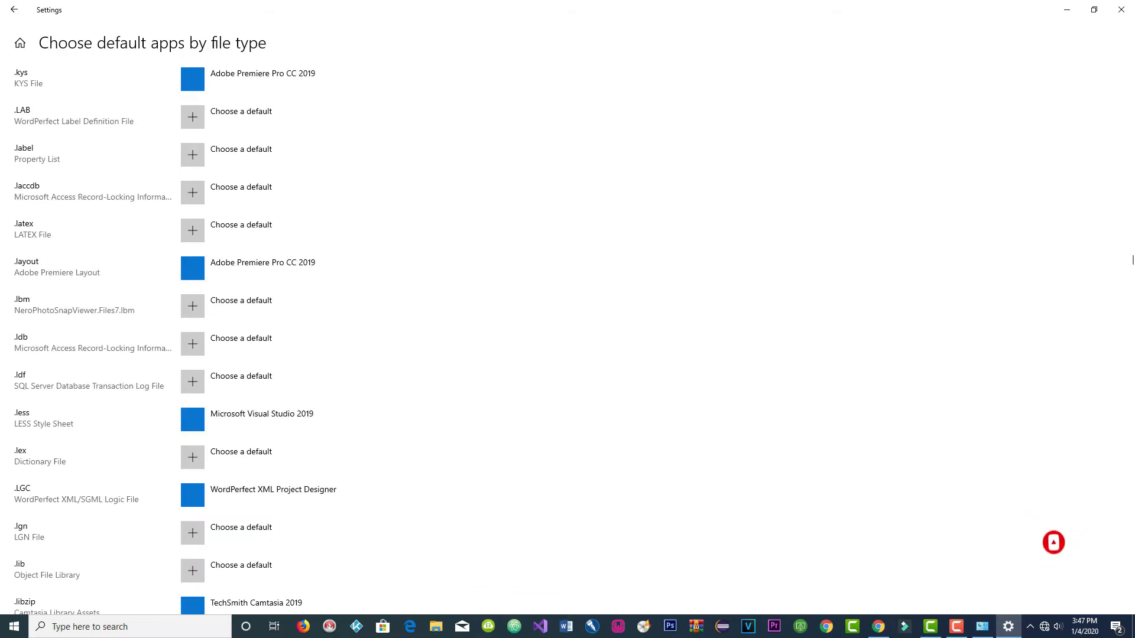
{"action": "scroll", "coordinate": [420, 274], "scroll_direction": "up", "scroll_amount": 5}
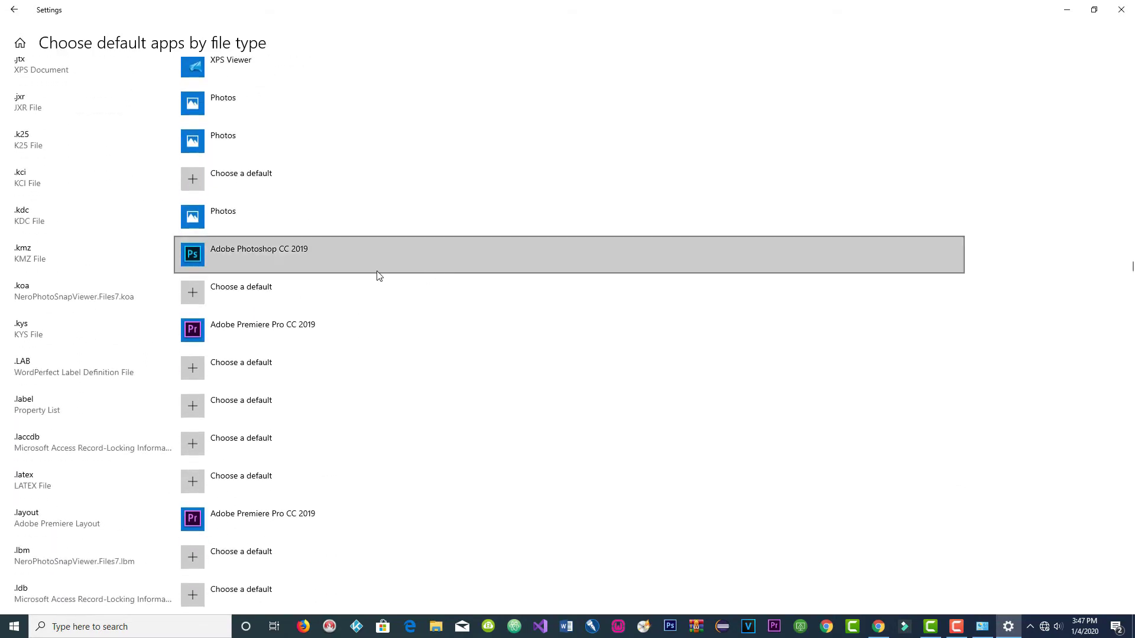
{"action": "scroll", "coordinate": [69, 319], "scroll_direction": "down", "scroll_amount": 10}
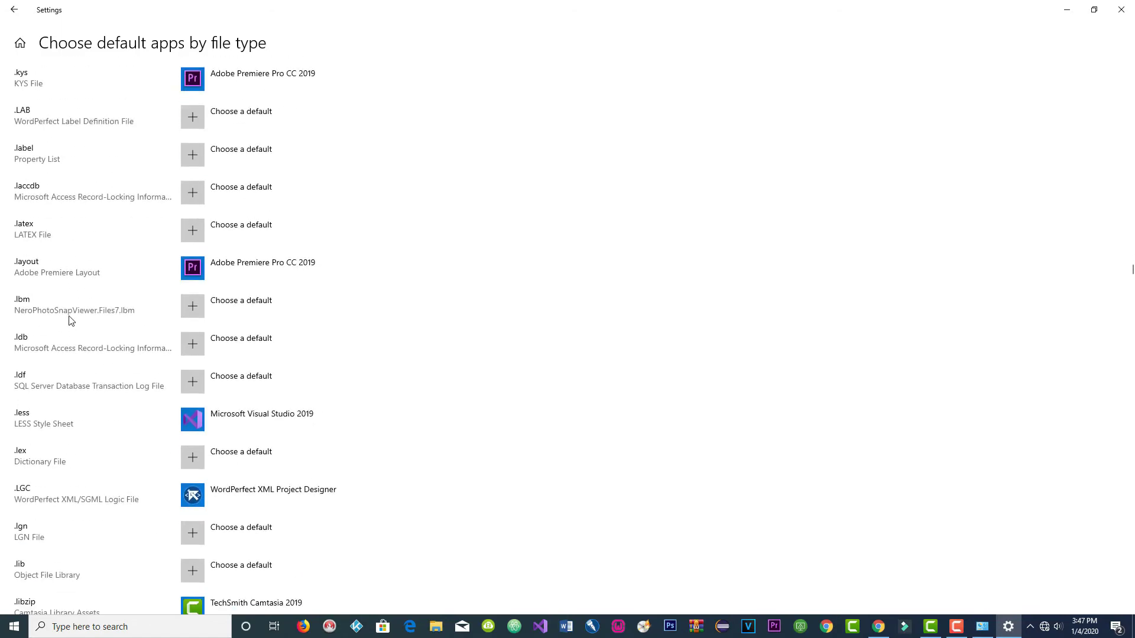
{"action": "scroll", "coordinate": [71, 301], "scroll_direction": "down", "scroll_amount": 8}
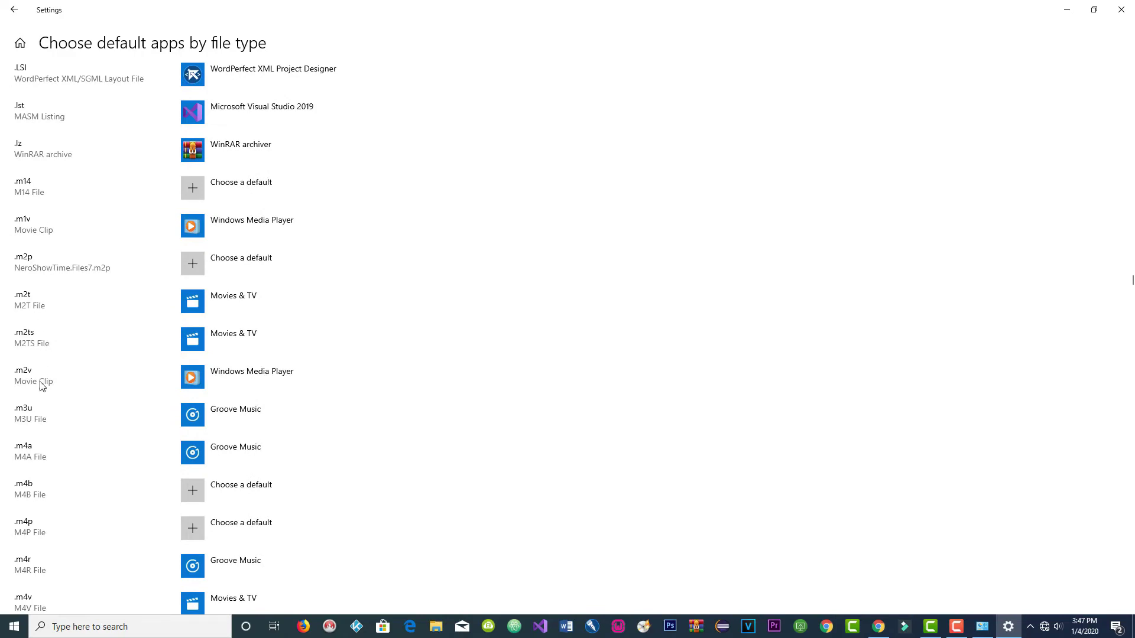
{"action": "scroll", "coordinate": [41, 380], "scroll_direction": "down", "scroll_amount": 3}
{"action": "scroll", "coordinate": [46, 400], "scroll_direction": "up", "scroll_amount": 7}
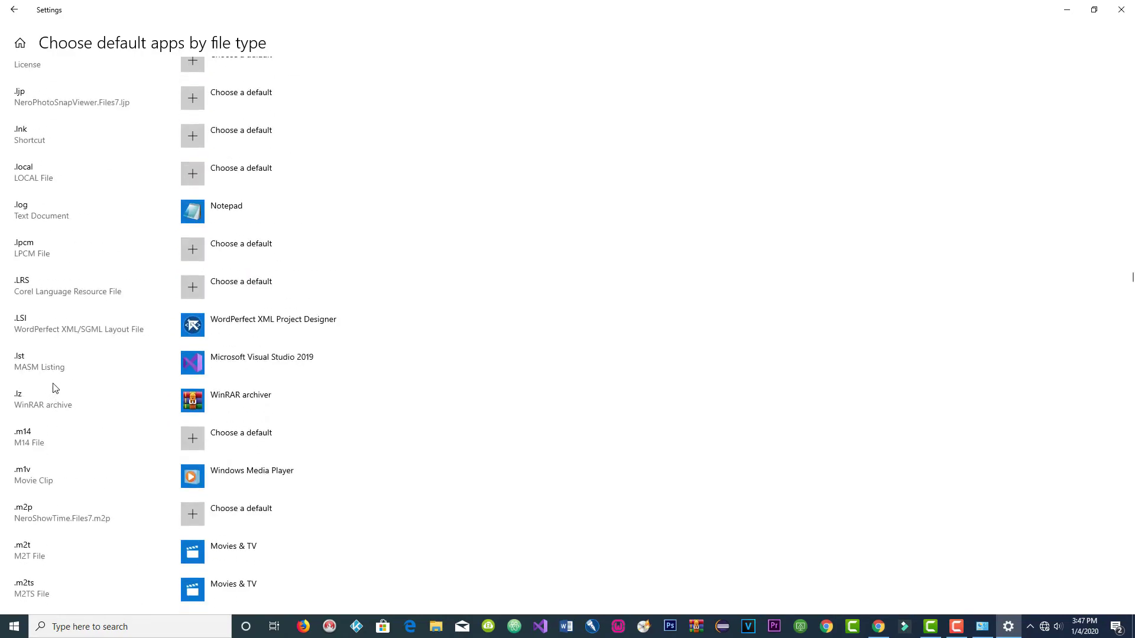
{"action": "scroll", "coordinate": [54, 387], "scroll_direction": "down", "scroll_amount": 8}
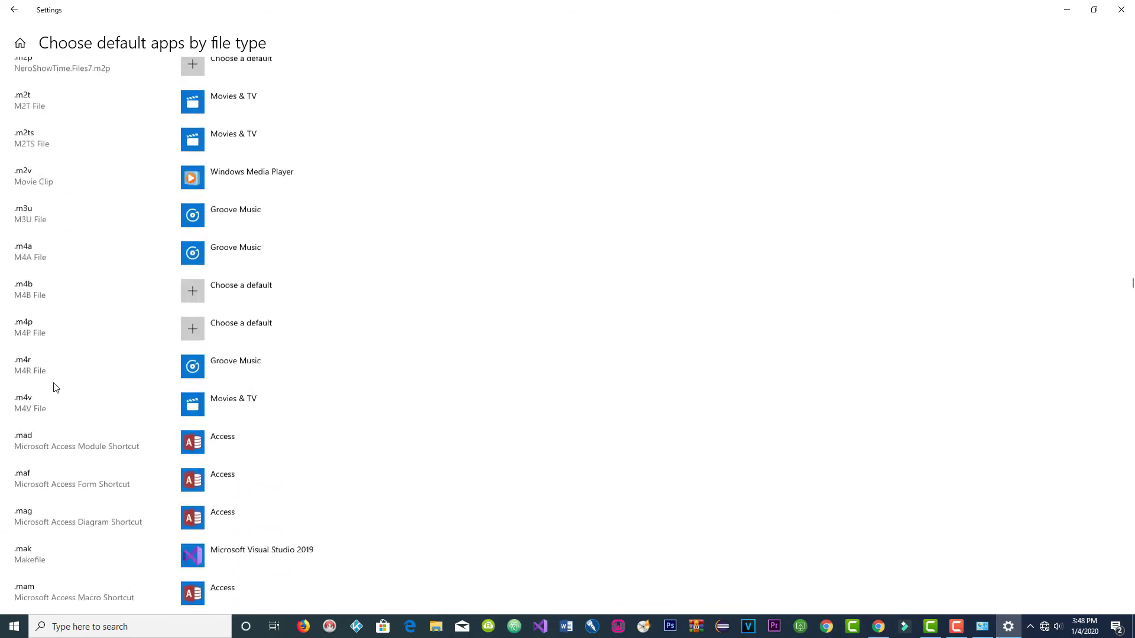
{"action": "scroll", "coordinate": [54, 387], "scroll_direction": "down", "scroll_amount": 6}
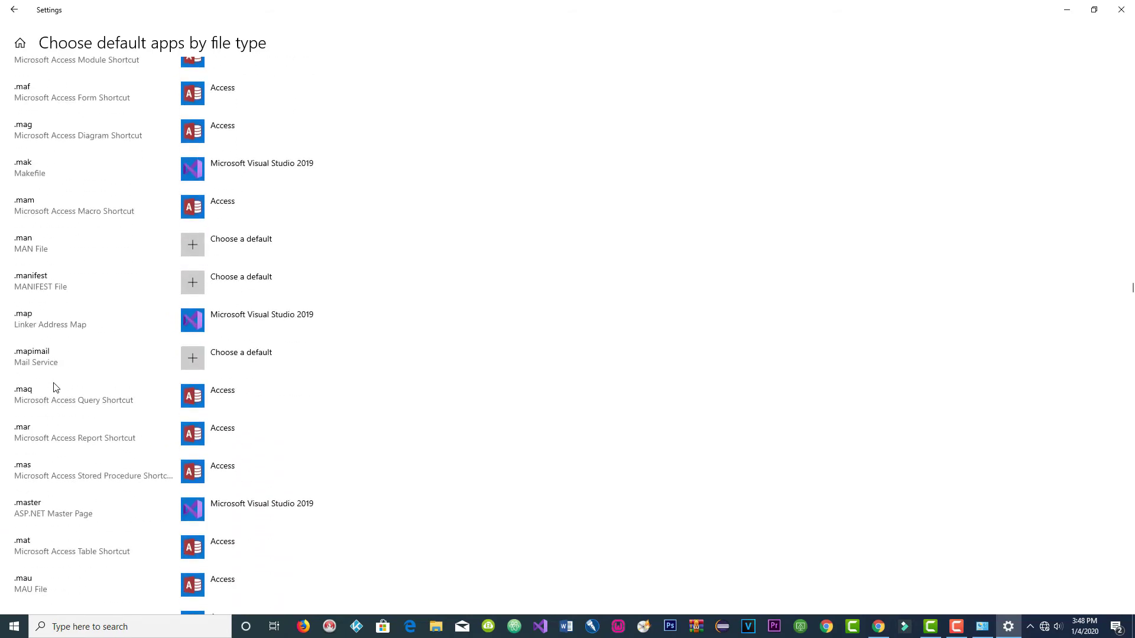
{"action": "scroll", "coordinate": [54, 388], "scroll_direction": "down", "scroll_amount": 6}
{"action": "scroll", "coordinate": [653, 356], "scroll_direction": "down", "scroll_amount": 10}
{"action": "left_click", "coordinate": [653, 355]}
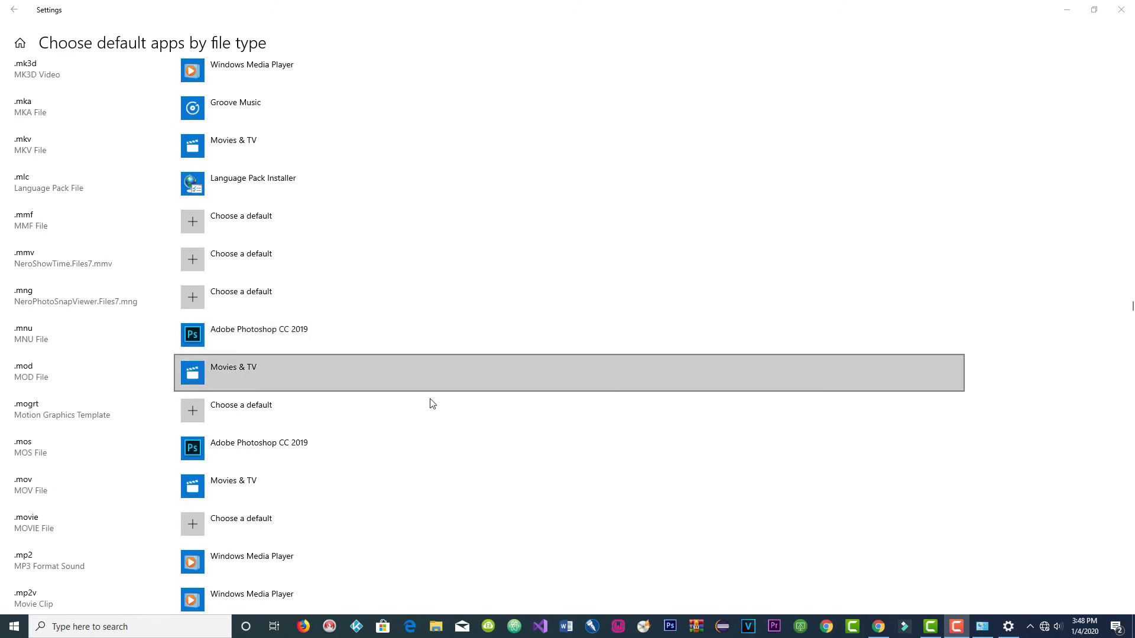
{"action": "scroll", "coordinate": [89, 425], "scroll_direction": "down", "scroll_amount": 3}
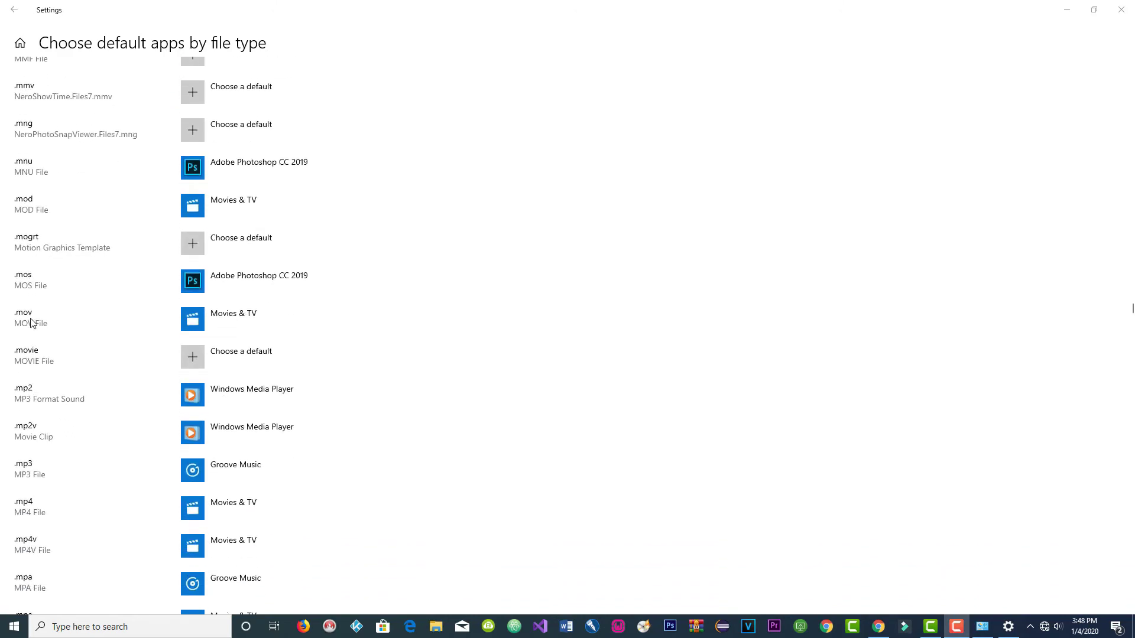
{"action": "left_click", "coordinate": [256, 319]}
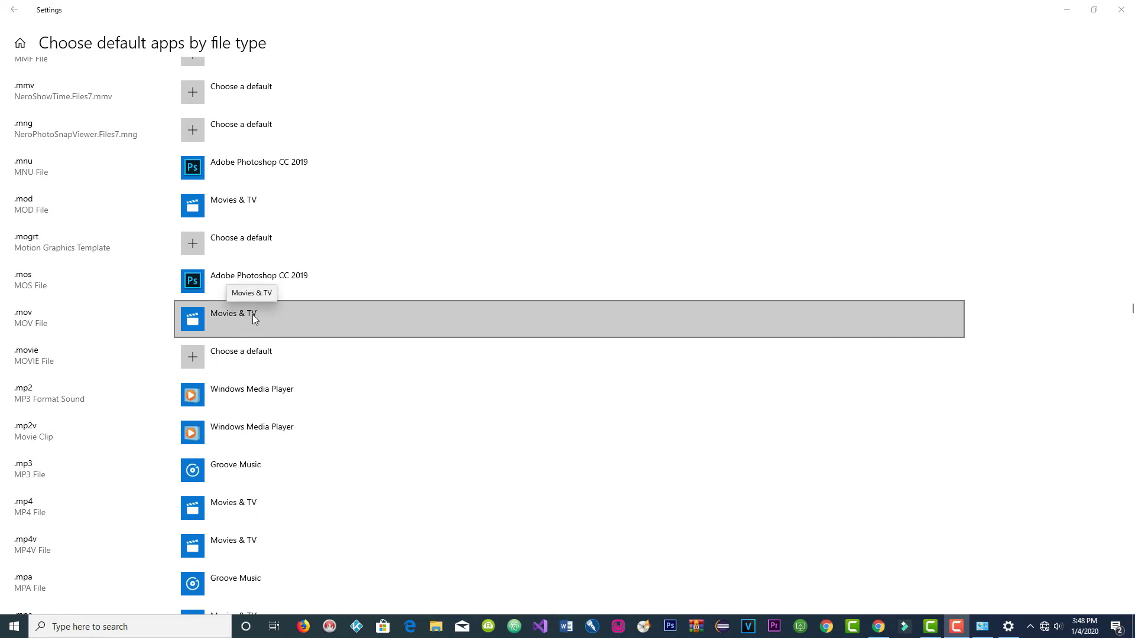
{"action": "left_click", "coordinate": [278, 314]}
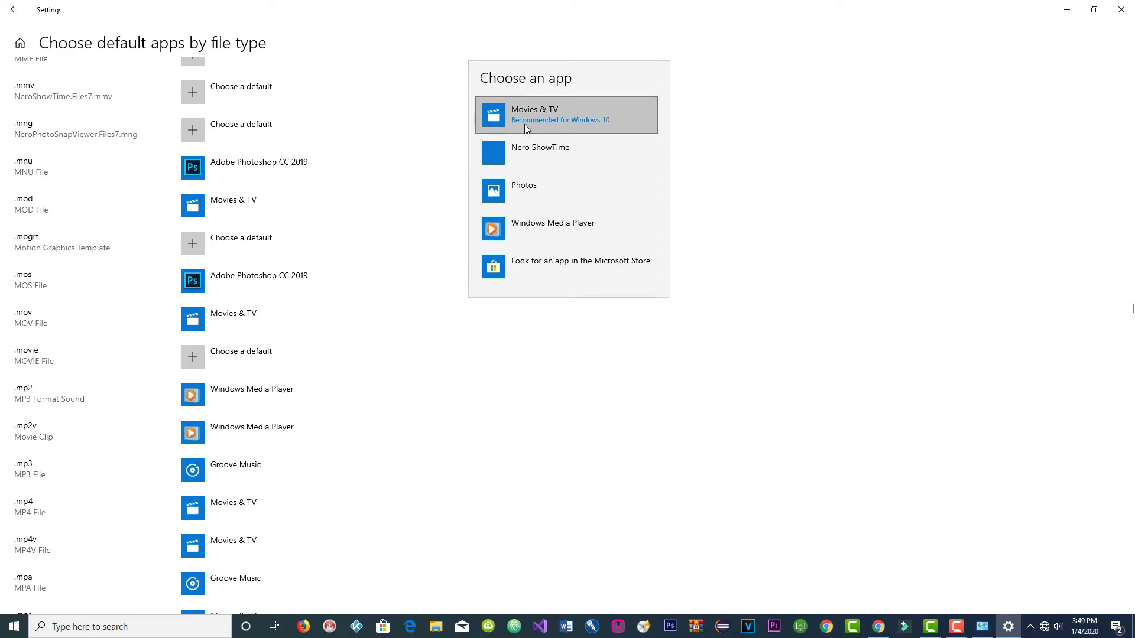
{"action": "left_click", "coordinate": [557, 113]}
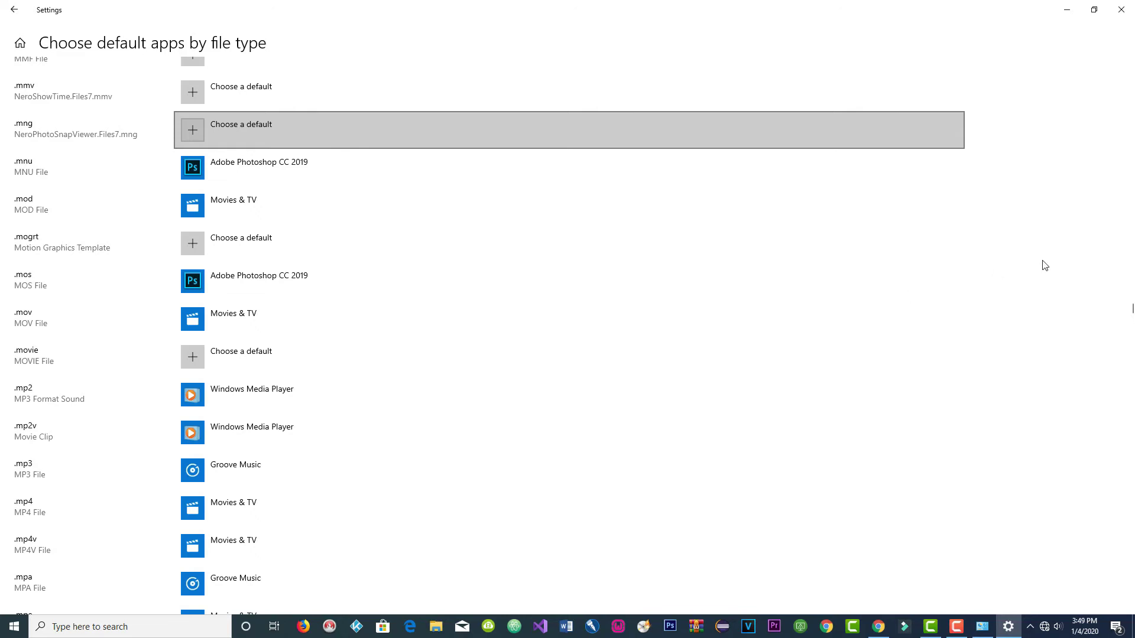
Step: Scroll to the .mp3 row and open its Groove Music app chooser
{"action": "scroll", "coordinate": [1057, 261], "scroll_direction": "down", "scroll_amount": 3}
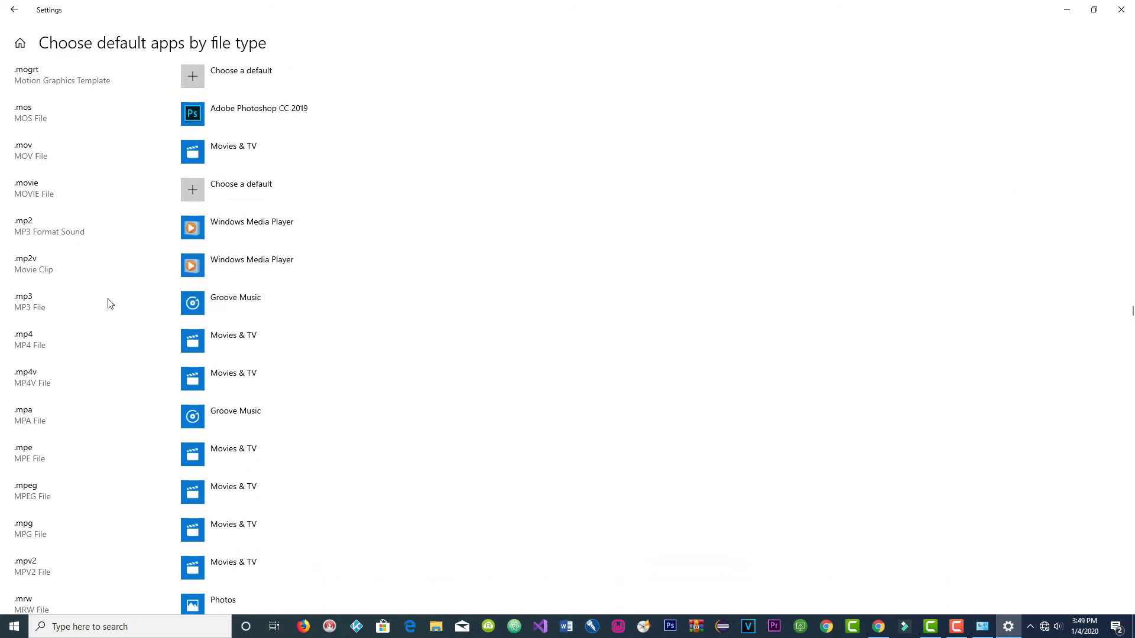
{"action": "scroll", "coordinate": [89, 278], "scroll_direction": "down", "scroll_amount": 1}
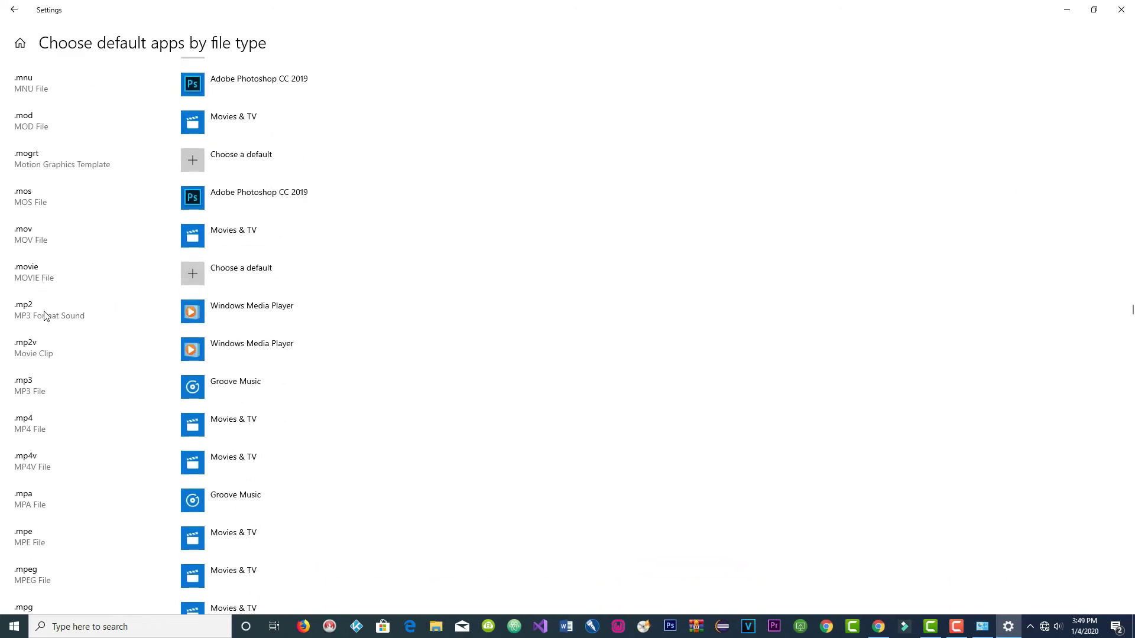
{"action": "scroll", "coordinate": [63, 354], "scroll_direction": "down", "scroll_amount": 2}
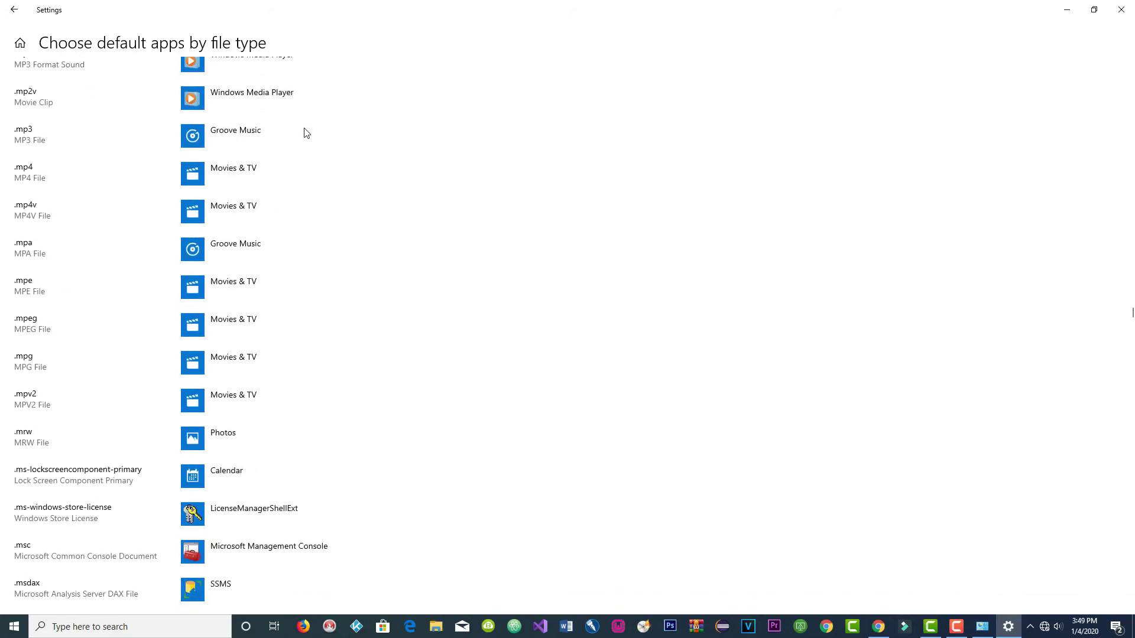
{"action": "left_click", "coordinate": [249, 145]}
{"action": "left_click", "coordinate": [251, 134]}
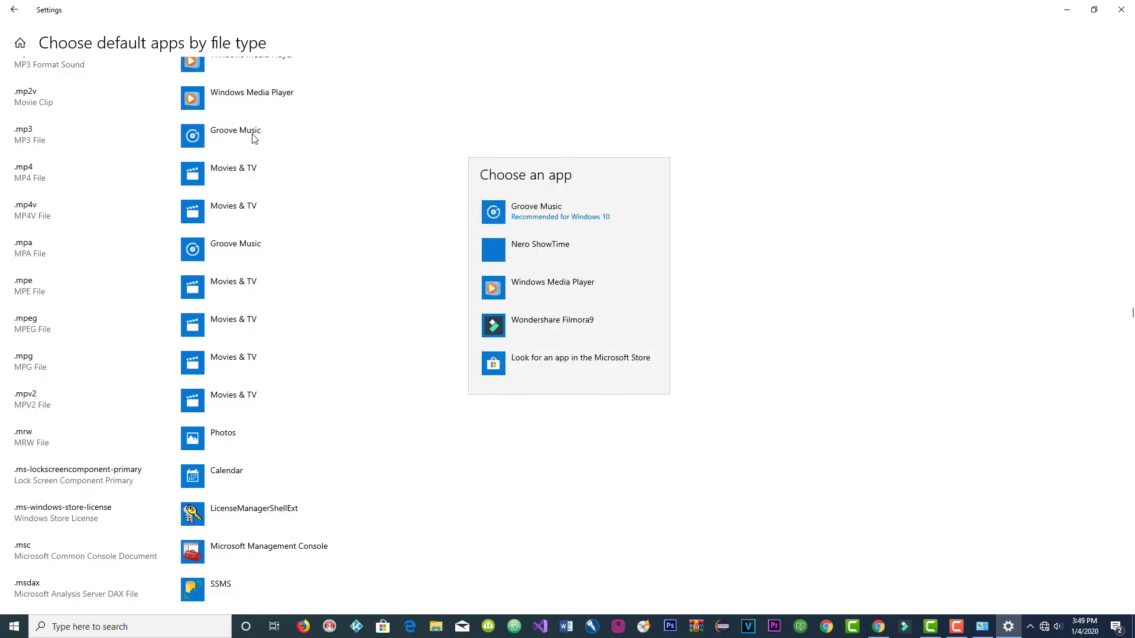
{"action": "left_click", "coordinate": [534, 210]}
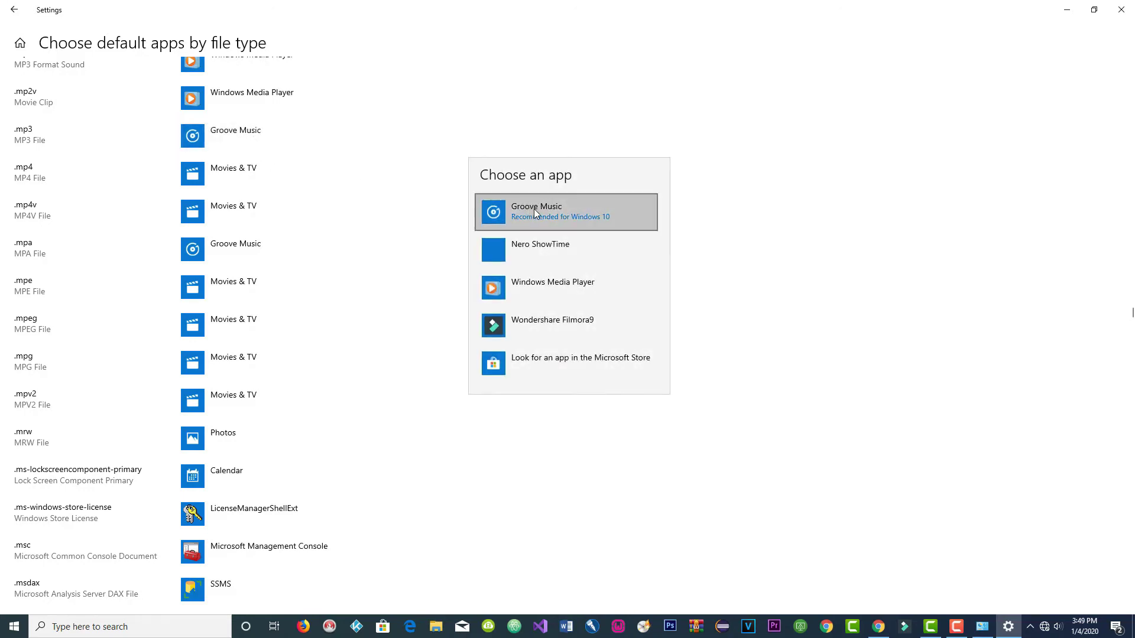
{"action": "left_click", "coordinate": [535, 214]}
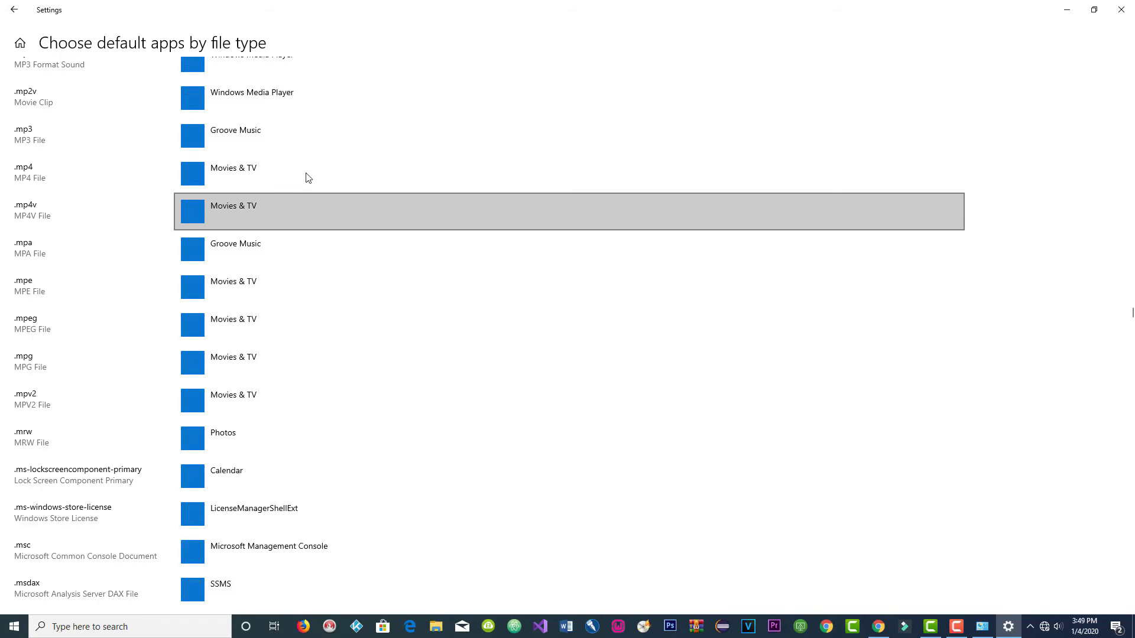
{"action": "scroll", "coordinate": [265, 241], "scroll_direction": "down", "scroll_amount": 1}
{"action": "scroll", "coordinate": [265, 241], "scroll_direction": "up", "scroll_amount": 3}
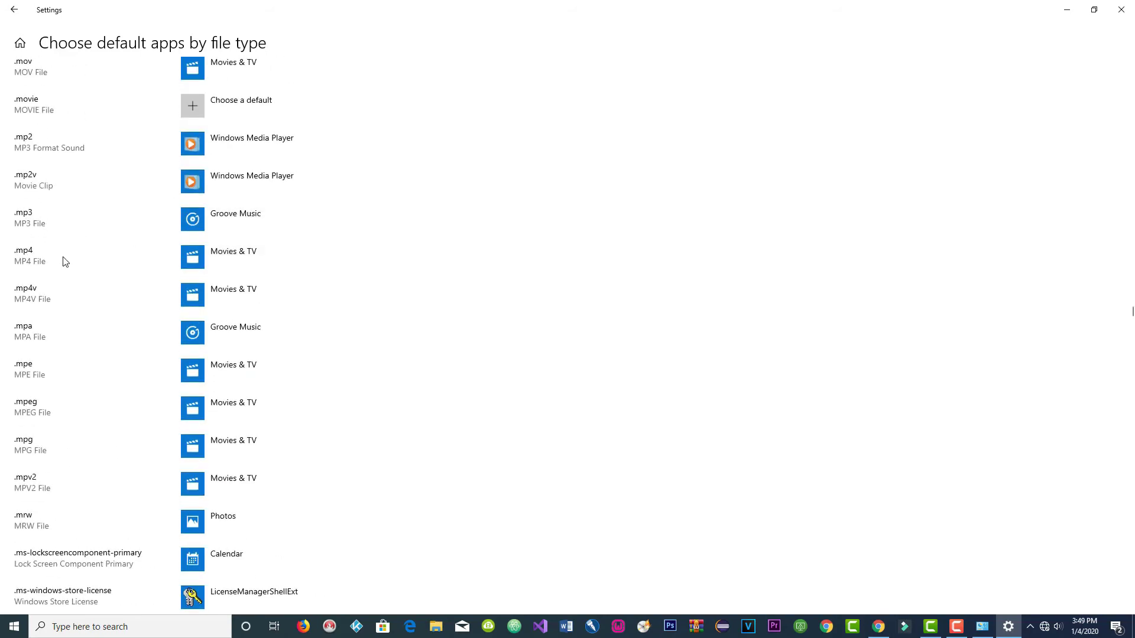
{"action": "left_click", "coordinate": [264, 254]}
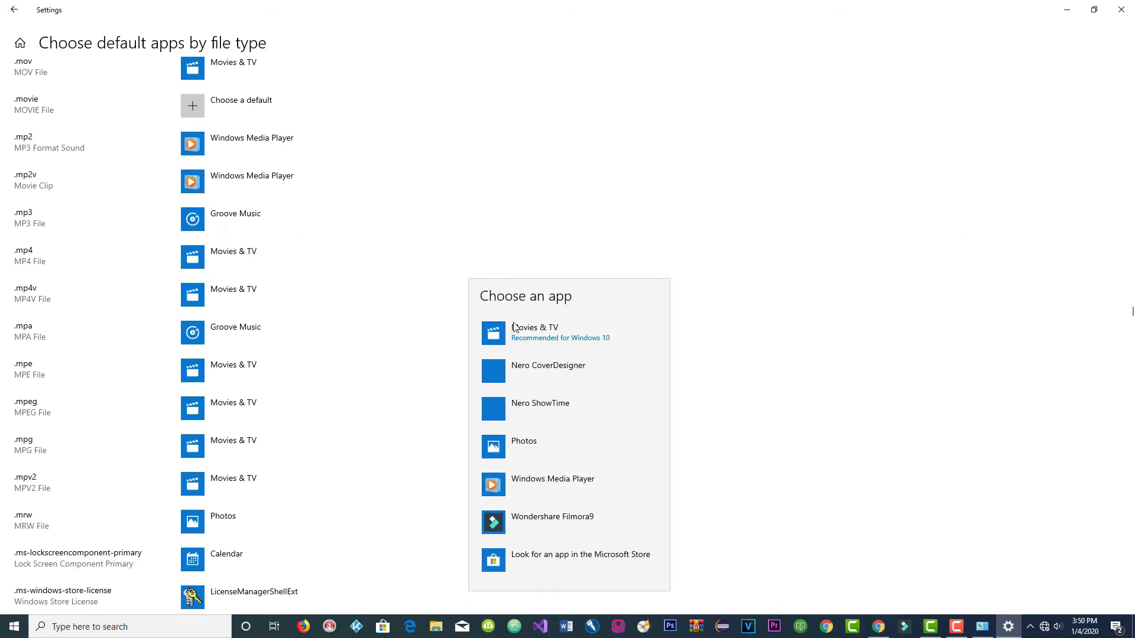
{"action": "left_click", "coordinate": [550, 332]}
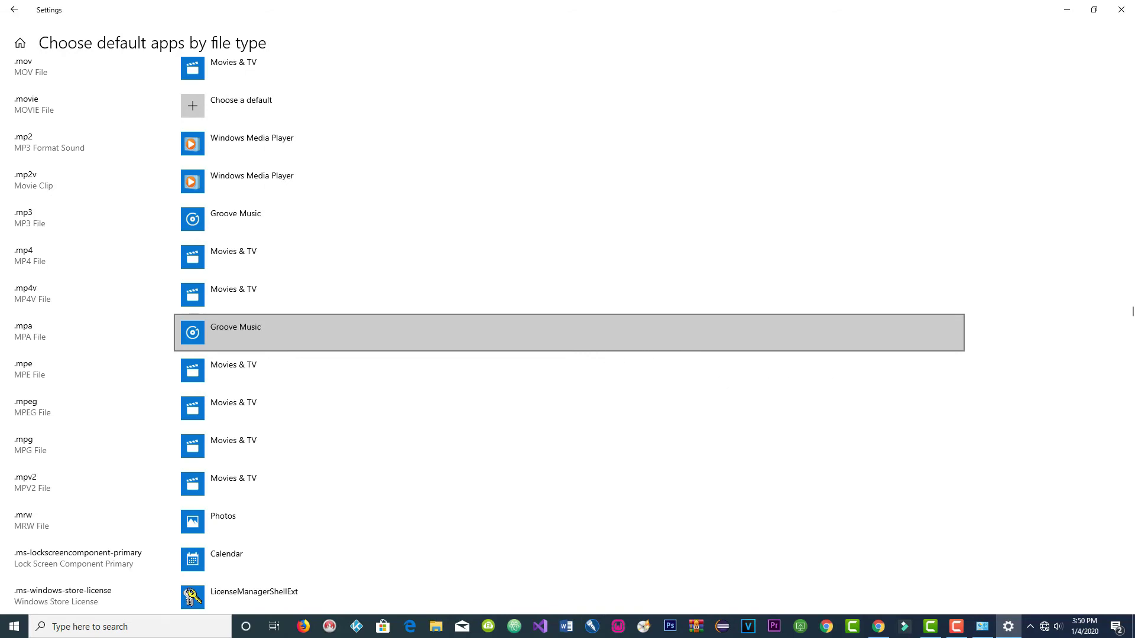
{"action": "scroll", "coordinate": [611, 299], "scroll_direction": "down", "scroll_amount": 15}
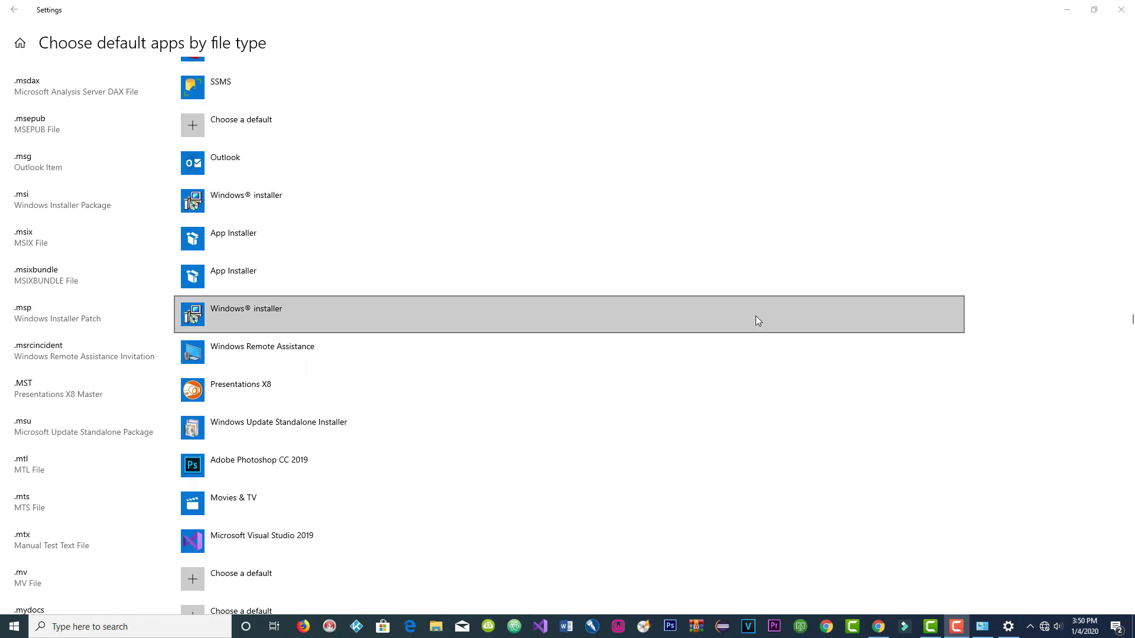
Step: Scroll past the .n–.v extensions and back up to the .tif and .tiff rows
{"action": "scroll", "coordinate": [756, 322], "scroll_direction": "down", "scroll_amount": 20}
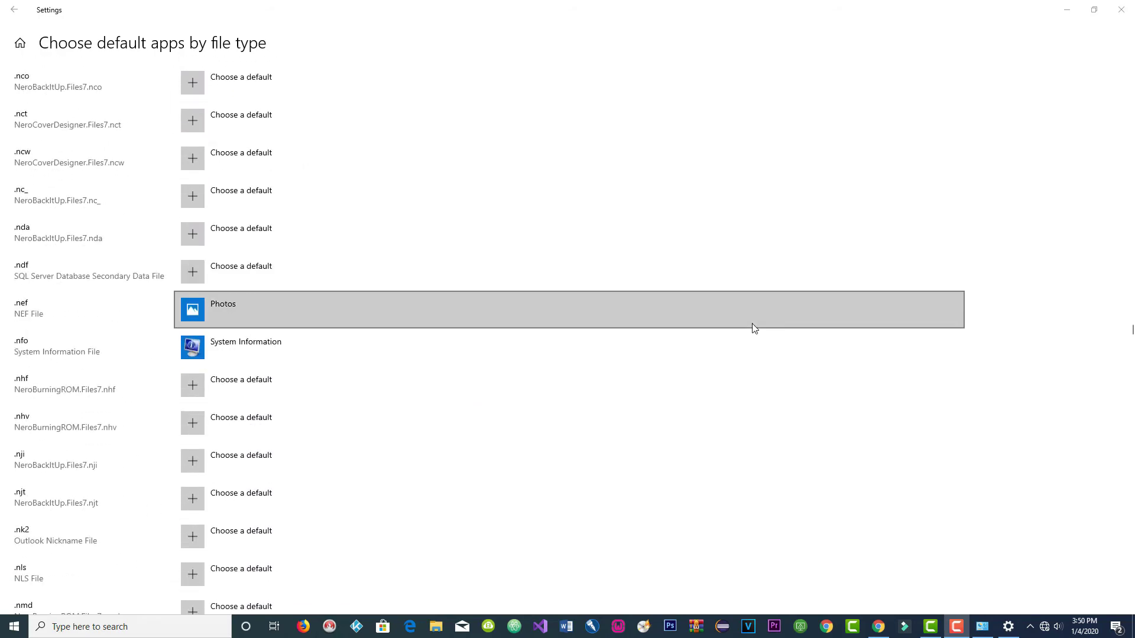
{"action": "scroll", "coordinate": [746, 335], "scroll_direction": "down", "scroll_amount": 20}
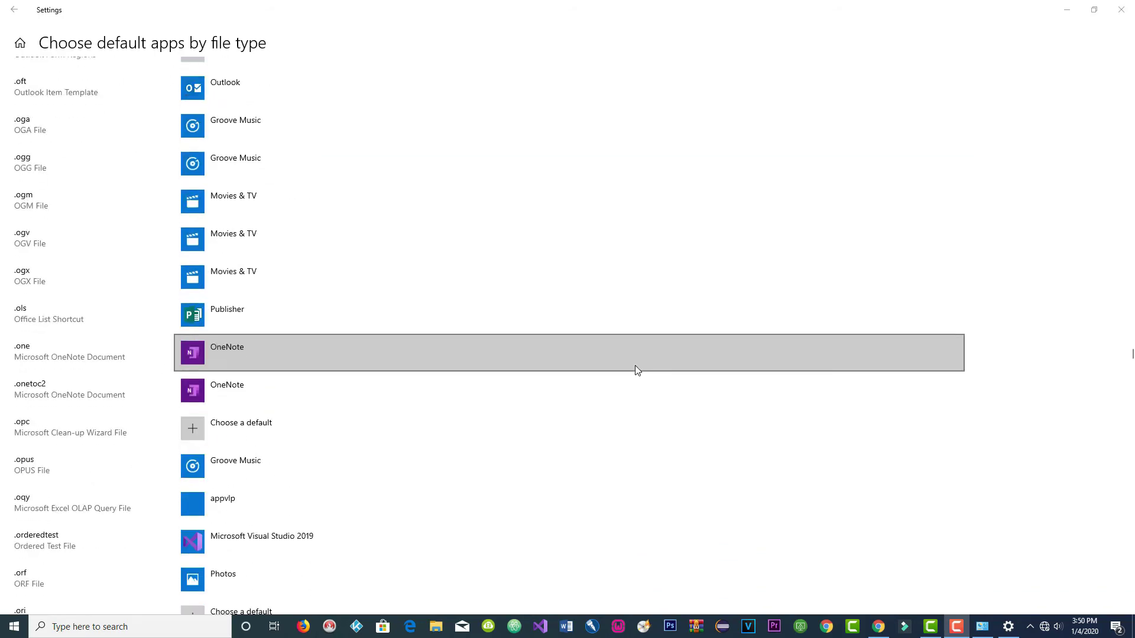
{"action": "scroll", "coordinate": [637, 371], "scroll_direction": "down", "scroll_amount": 13}
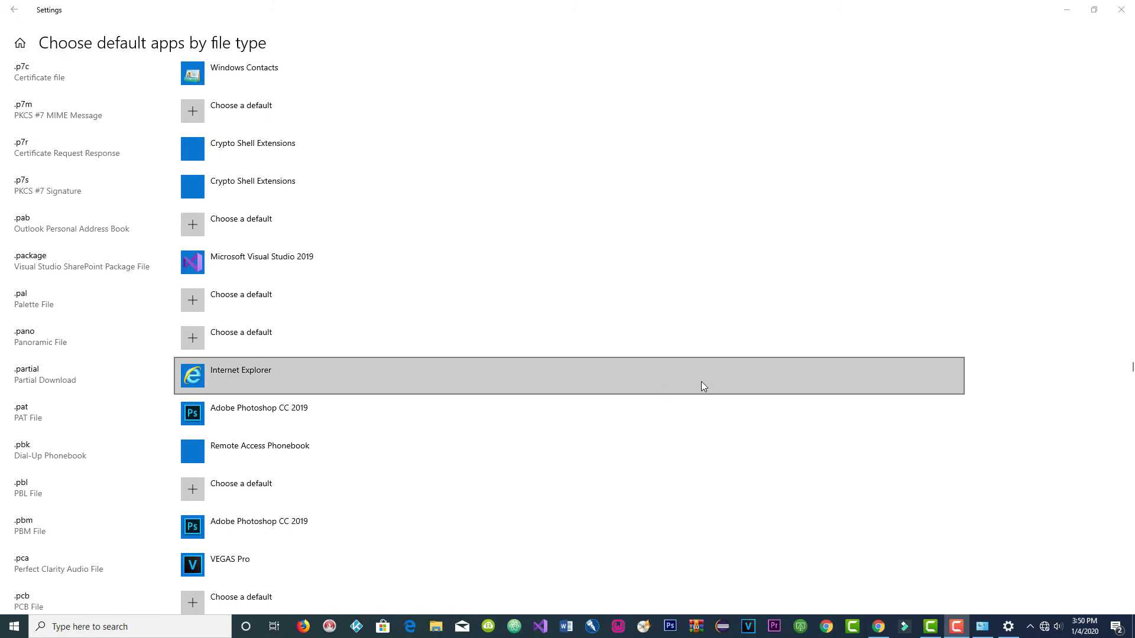
{"action": "scroll", "coordinate": [710, 383], "scroll_direction": "down", "scroll_amount": 20}
{"action": "scroll", "coordinate": [535, 408], "scroll_direction": "down", "scroll_amount": 20}
{"action": "scroll", "coordinate": [544, 408], "scroll_direction": "down", "scroll_amount": 20}
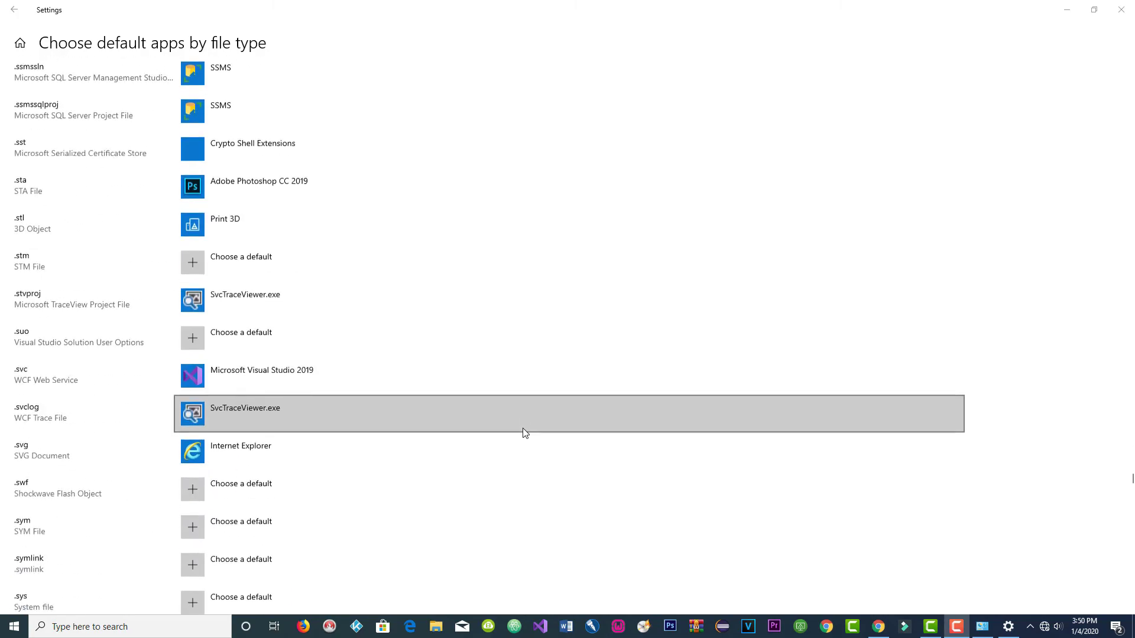
{"action": "scroll", "coordinate": [523, 432], "scroll_direction": "down", "scroll_amount": 20}
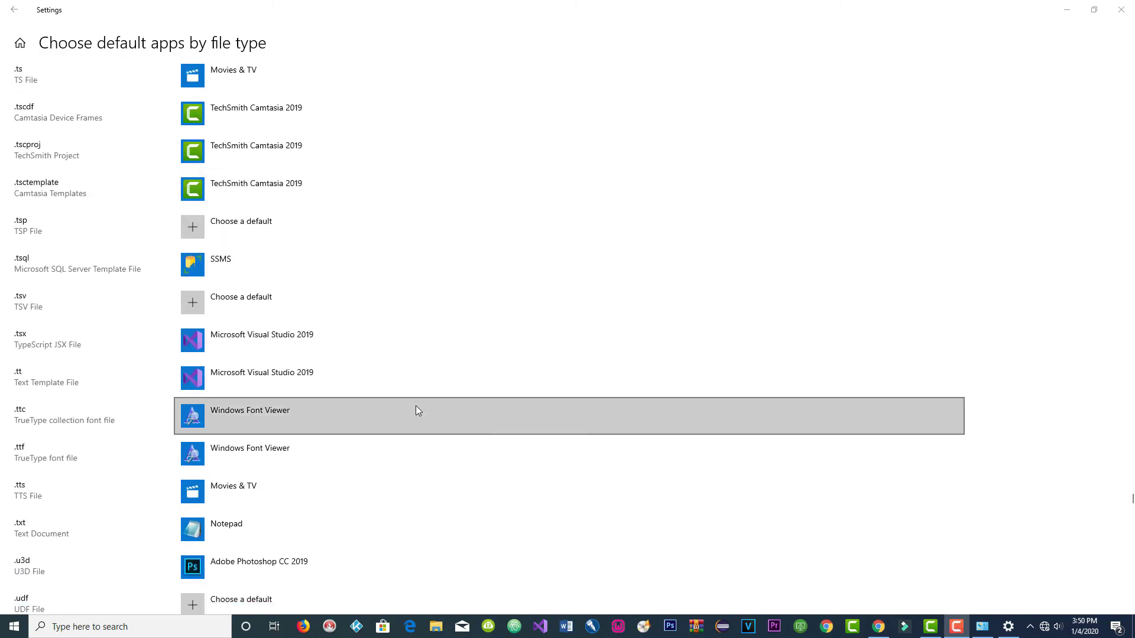
{"action": "scroll", "coordinate": [390, 425], "scroll_direction": "down", "scroll_amount": 20}
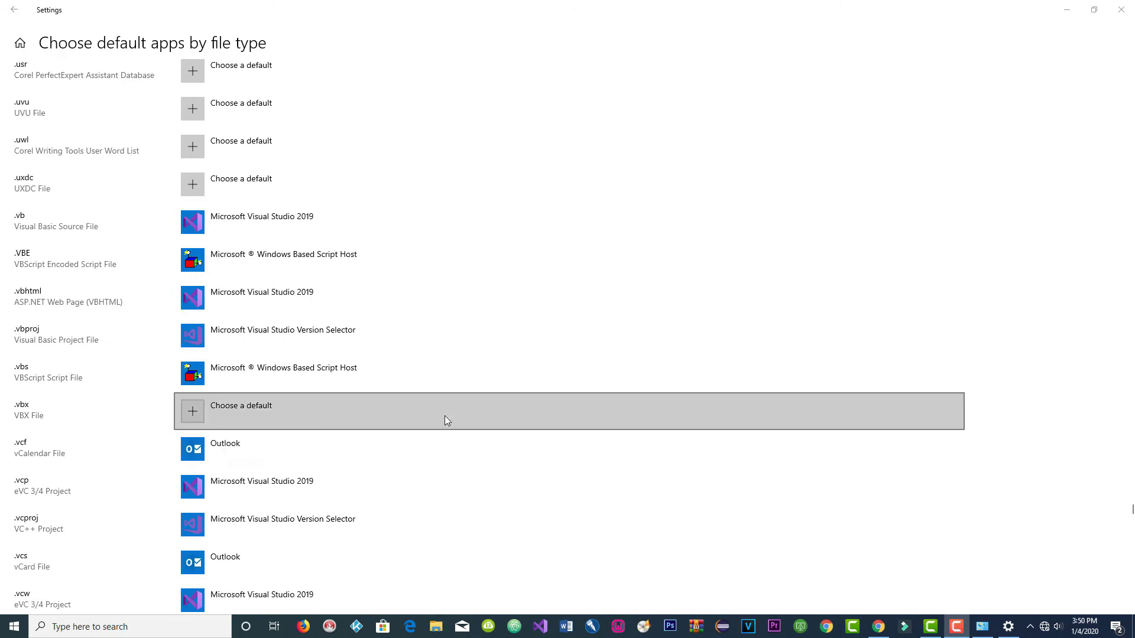
{"action": "scroll", "coordinate": [438, 417], "scroll_direction": "up", "scroll_amount": 15}
{"action": "scroll", "coordinate": [83, 322], "scroll_direction": "up", "scroll_amount": 8}
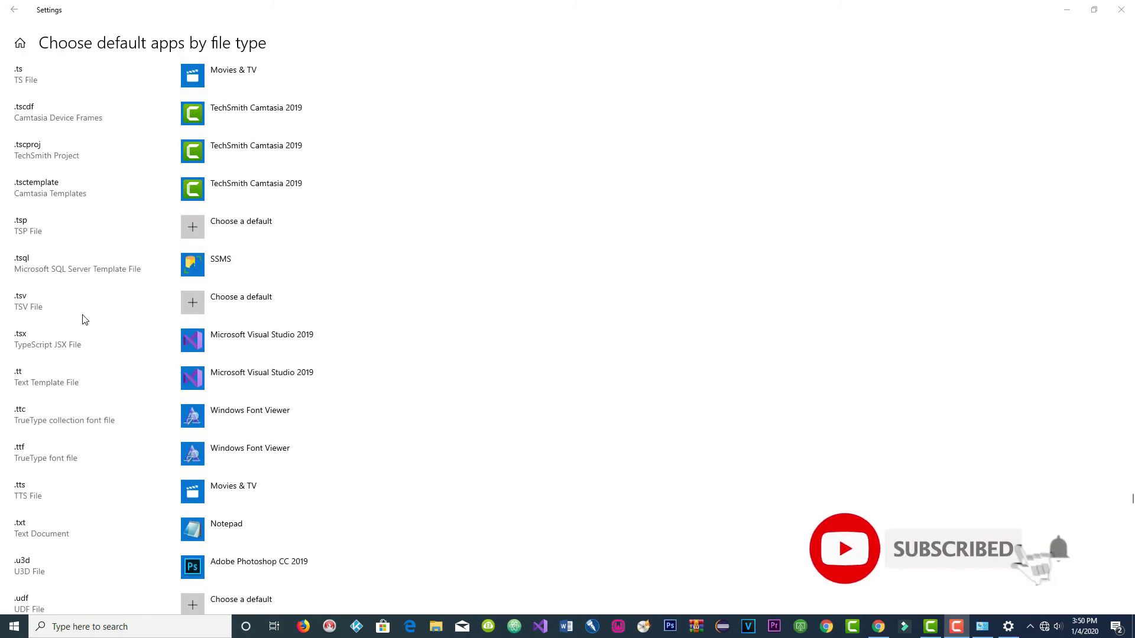
{"action": "scroll", "coordinate": [62, 379], "scroll_direction": "up", "scroll_amount": 3}
{"action": "scroll", "coordinate": [61, 306], "scroll_direction": "up", "scroll_amount": 3}
{"action": "scroll", "coordinate": [60, 306], "scroll_direction": "up", "scroll_amount": 8}
{"action": "scroll", "coordinate": [109, 461], "scroll_direction": "down", "scroll_amount": 4}
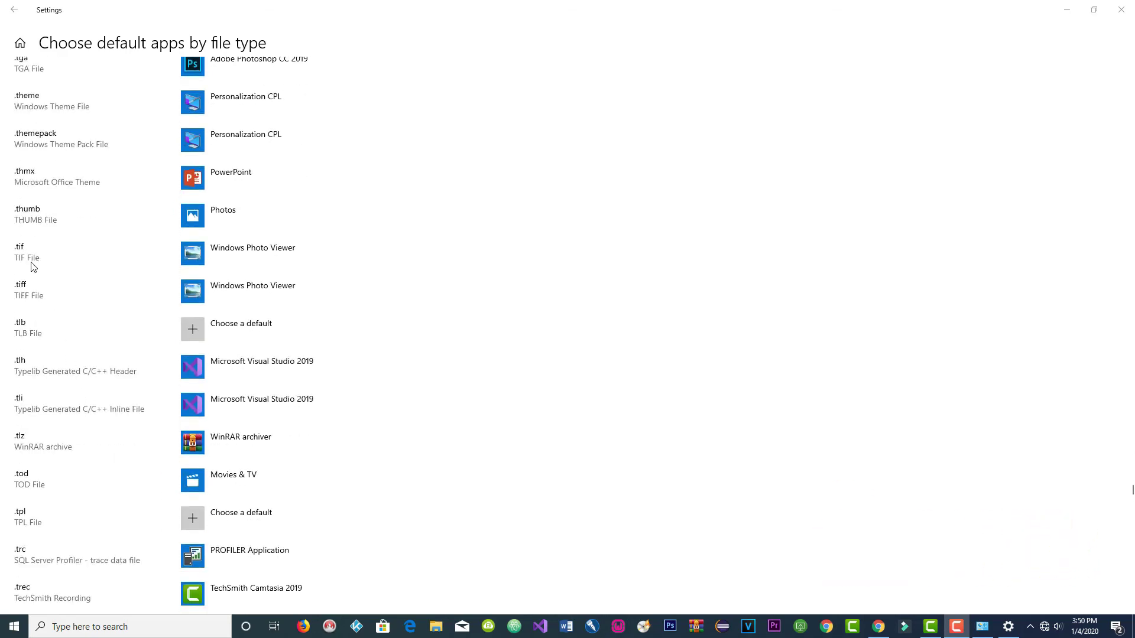
{"action": "left_click", "coordinate": [86, 251]}
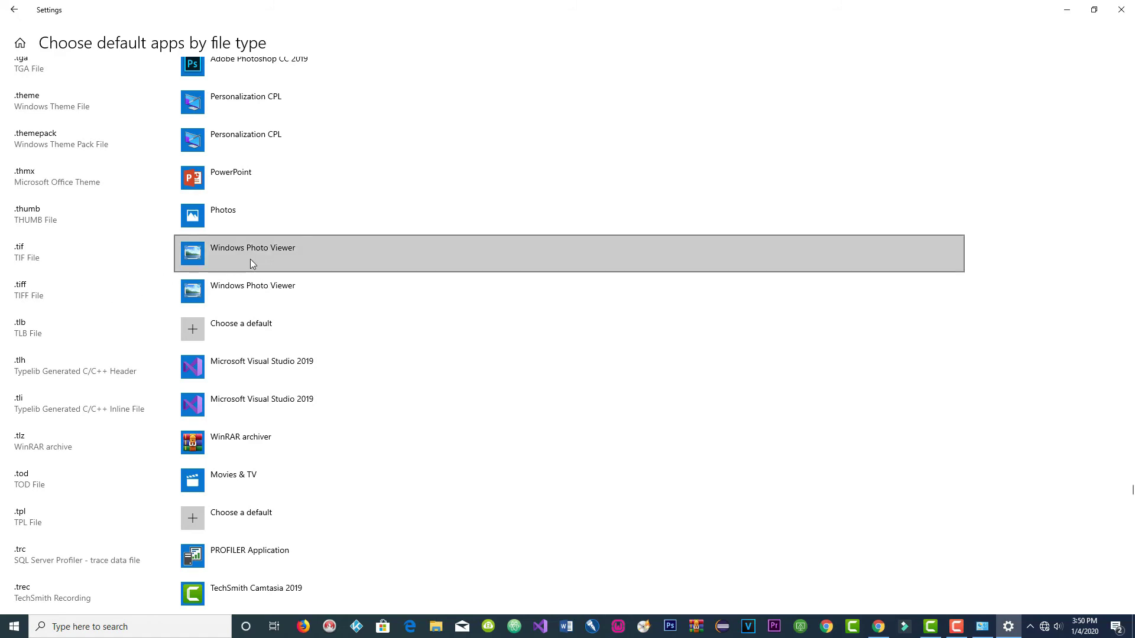
Step: Switch the .tif default from Windows Photo Viewer to Photos
{"action": "left_click", "coordinate": [295, 254]}
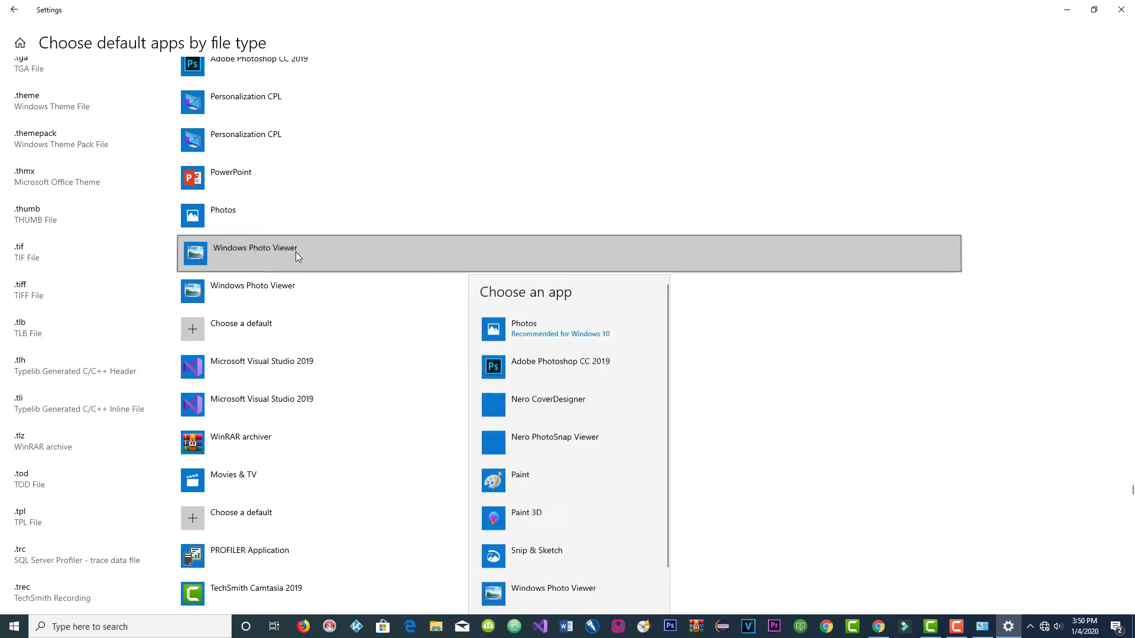
{"action": "left_click", "coordinate": [546, 334]}
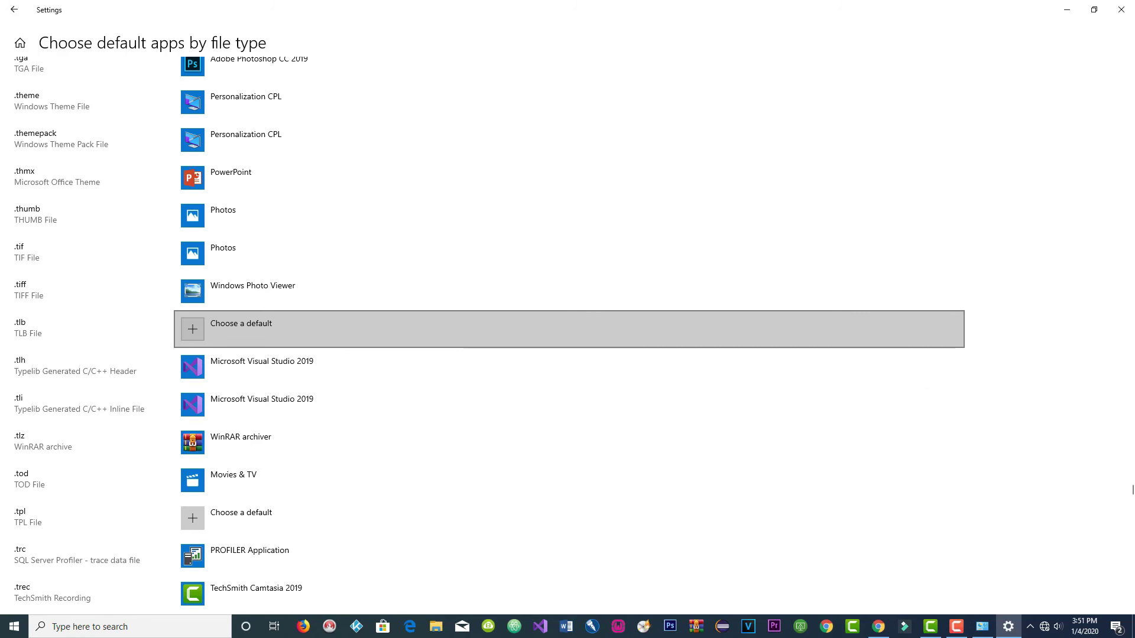
Step: Scroll to the .tiff row and open its Windows Photo Viewer app chooser
{"action": "scroll", "coordinate": [454, 342], "scroll_direction": "down", "scroll_amount": 5}
{"action": "scroll", "coordinate": [479, 361], "scroll_direction": "up", "scroll_amount": 2}
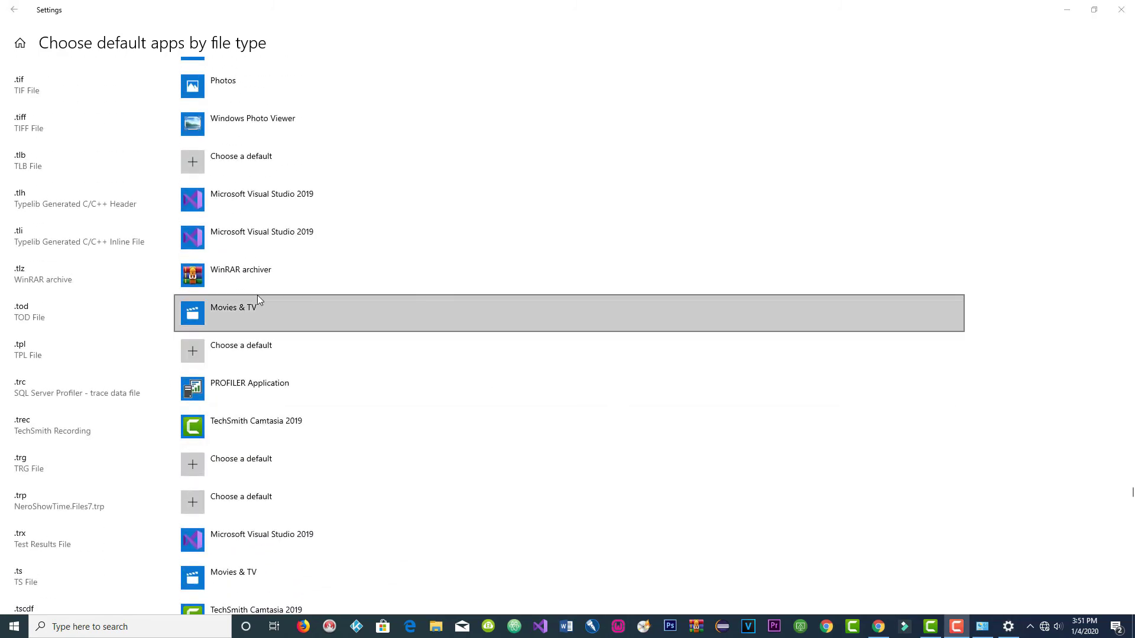
{"action": "scroll", "coordinate": [177, 331], "scroll_direction": "up", "scroll_amount": 2}
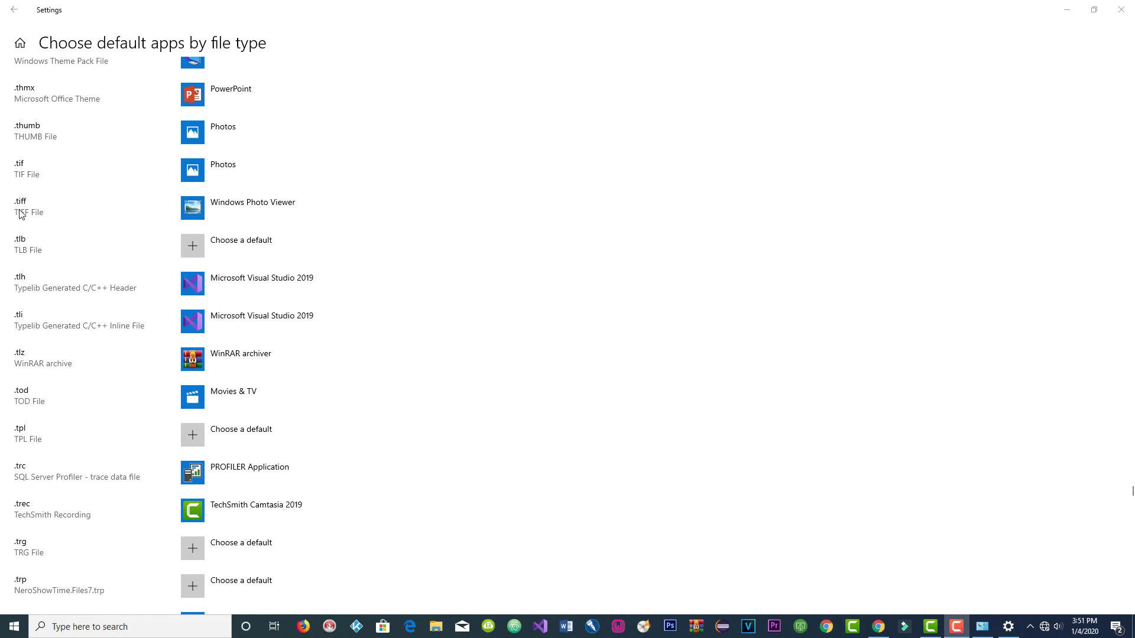
{"action": "left_click", "coordinate": [282, 204]}
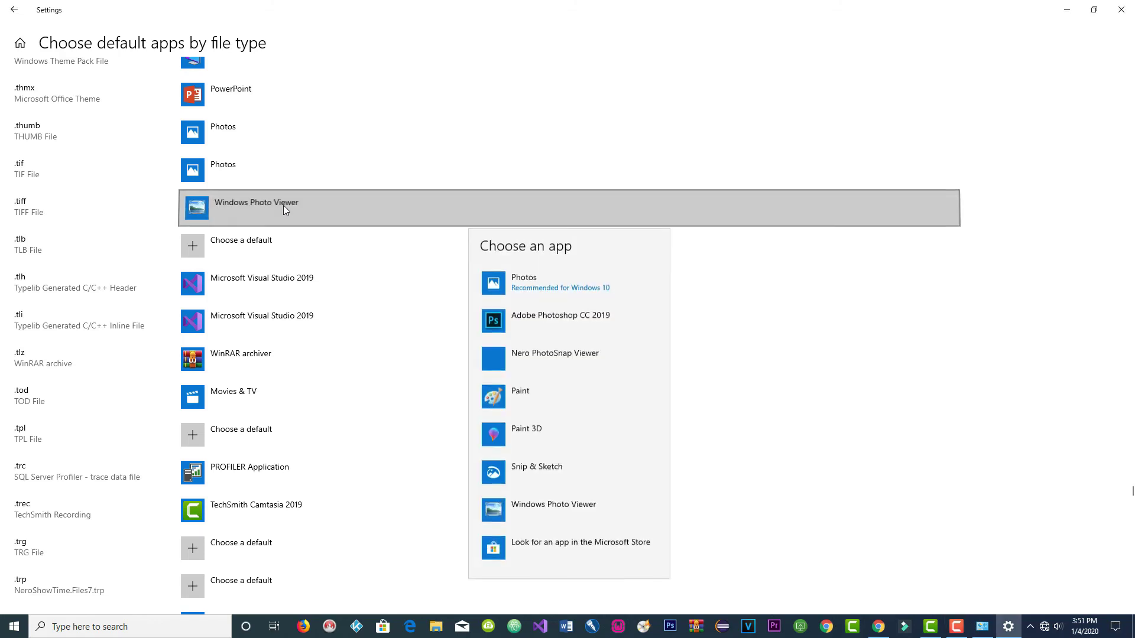